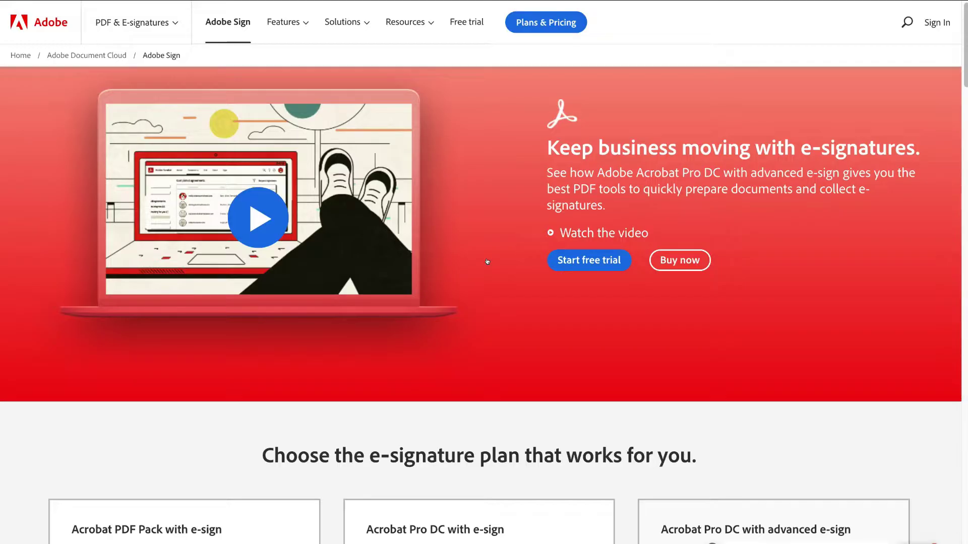
Start the 7-day e-signature free trial of Acrobat Pro DC from the Adobe Sign page.
{"action": "left_click", "coordinate": [565, 268]}
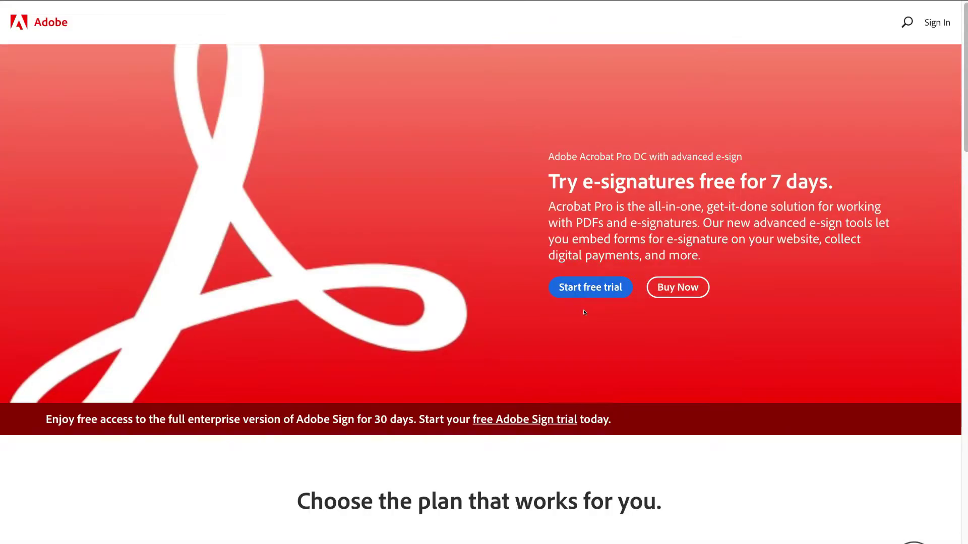
Activate the Acrobat Pro DC with e-sign free trial and reach the empty Your documents page.
{"action": "scroll", "coordinate": [477, 443], "scroll_direction": "down", "scroll_amount": 5}
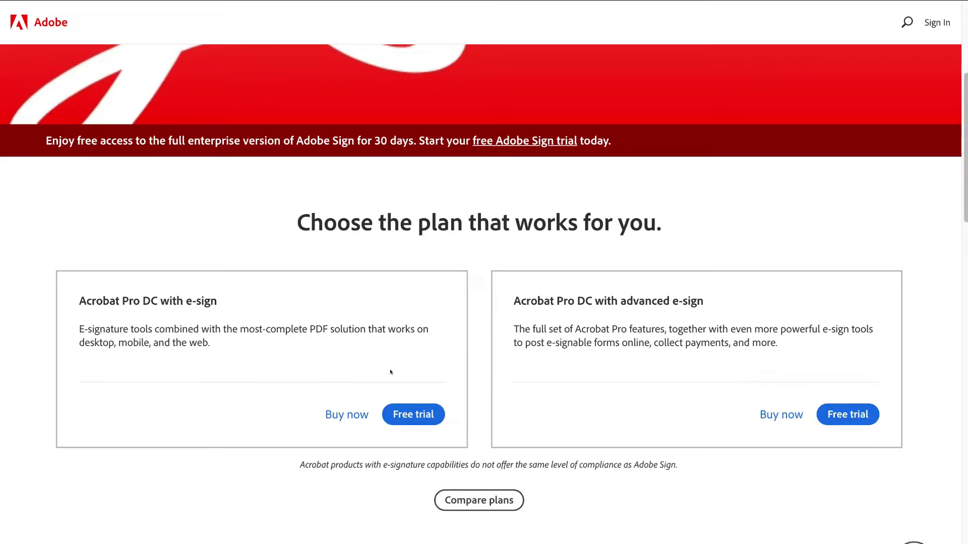
{"action": "left_click", "coordinate": [406, 415]}
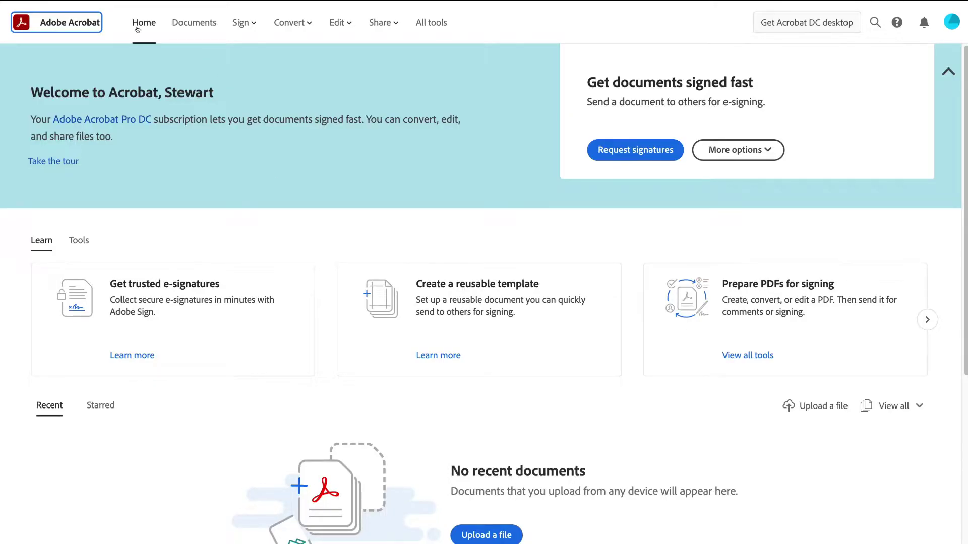
{"action": "left_click", "coordinate": [192, 26]}
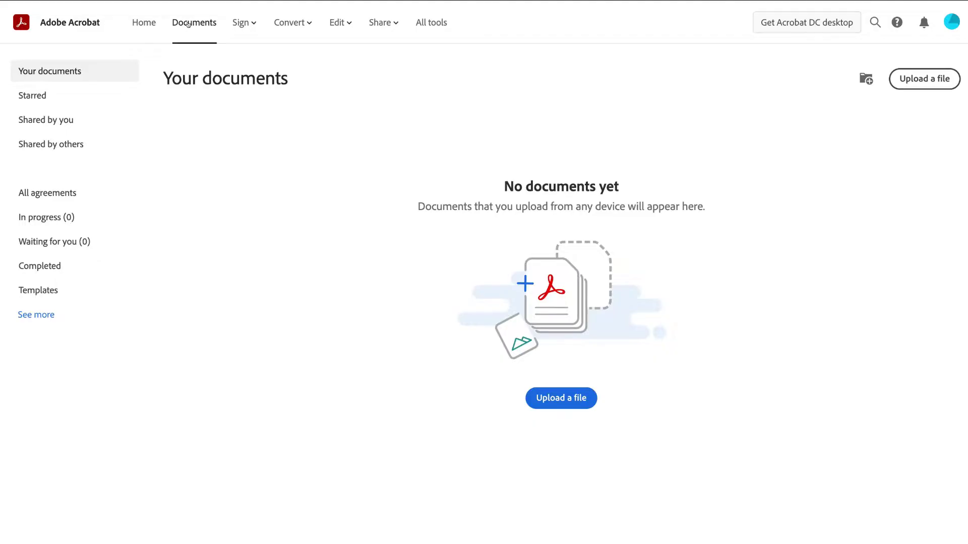
Show the Sign menu with request signatures, template, Fill & Sign and add-signature options.
{"action": "left_click", "coordinate": [241, 24]}
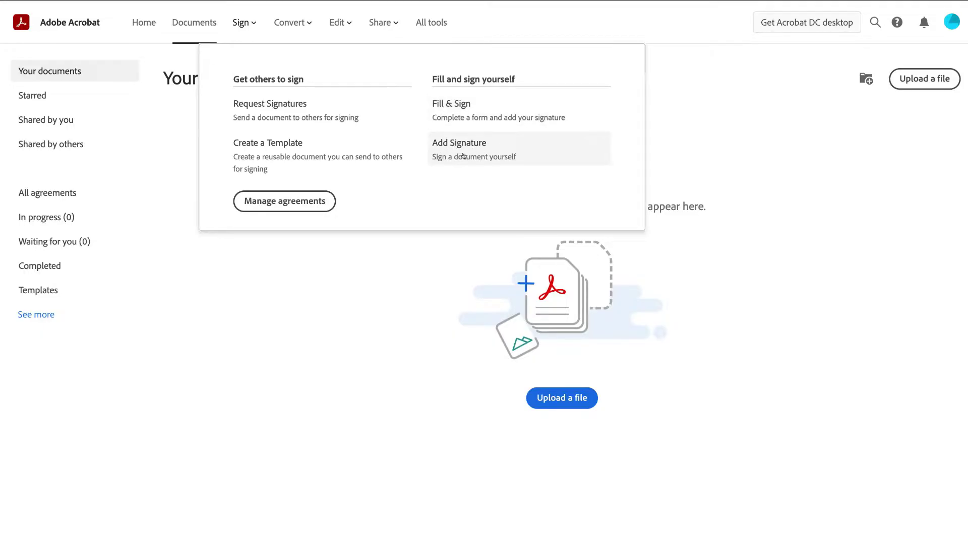
{"action": "left_click", "coordinate": [240, 23]}
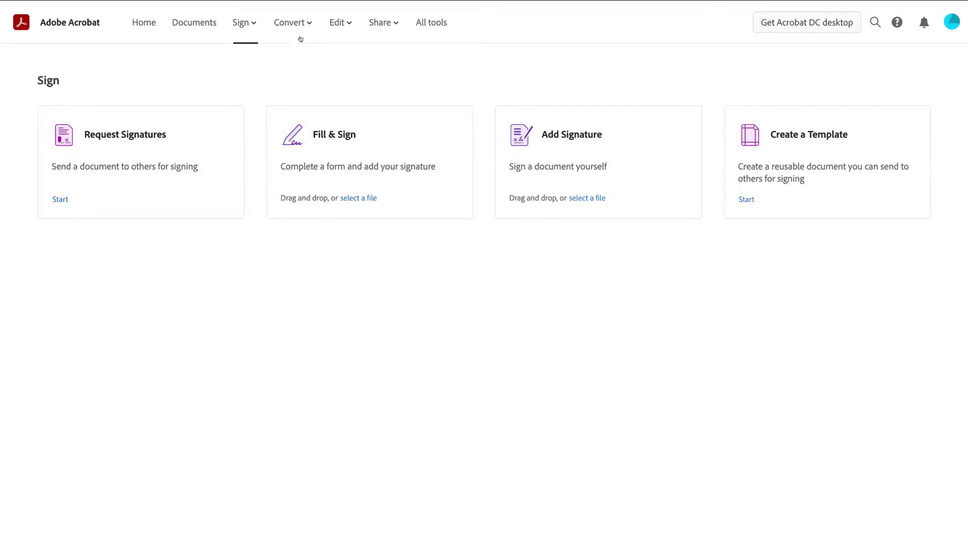
{"action": "mouse_move", "coordinate": [285, 29]}
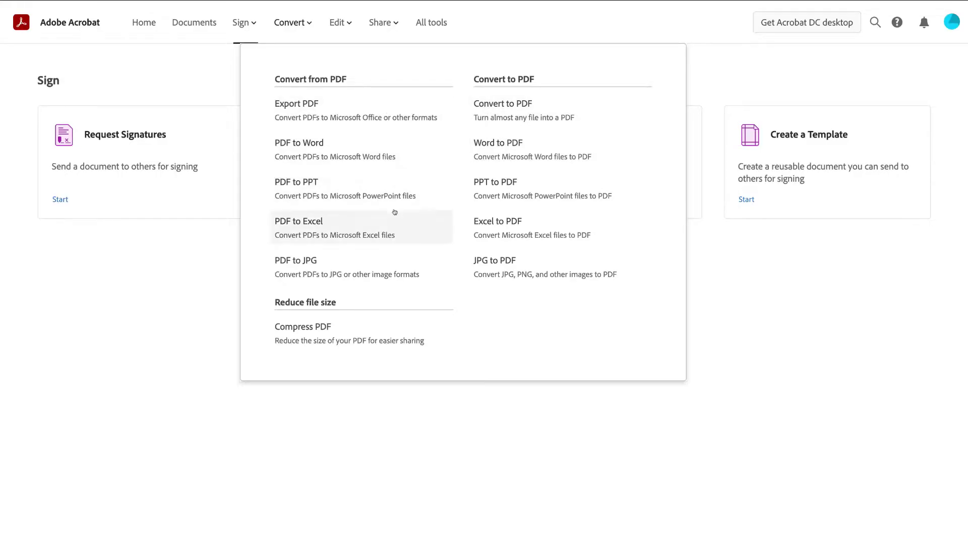
{"action": "mouse_move", "coordinate": [335, 25]}
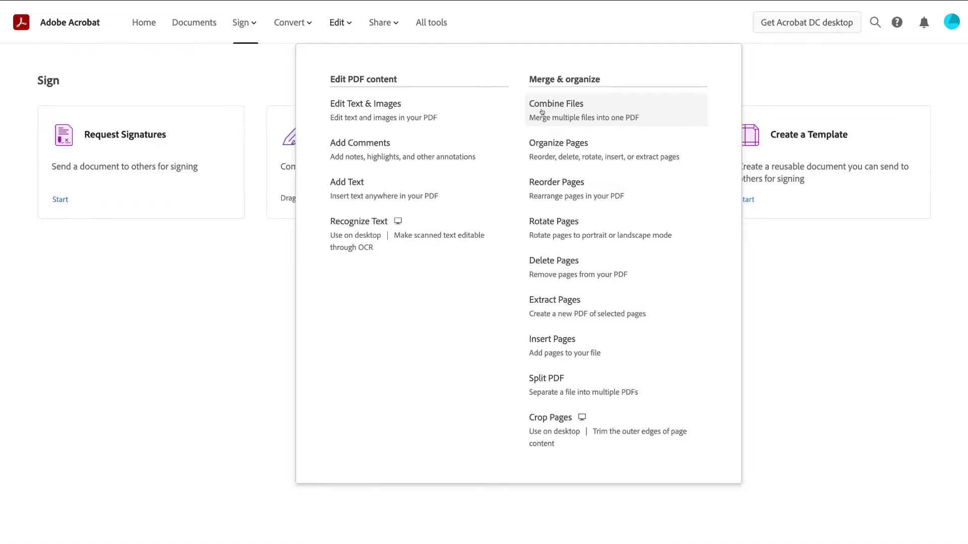
{"action": "left_click", "coordinate": [372, 22]}
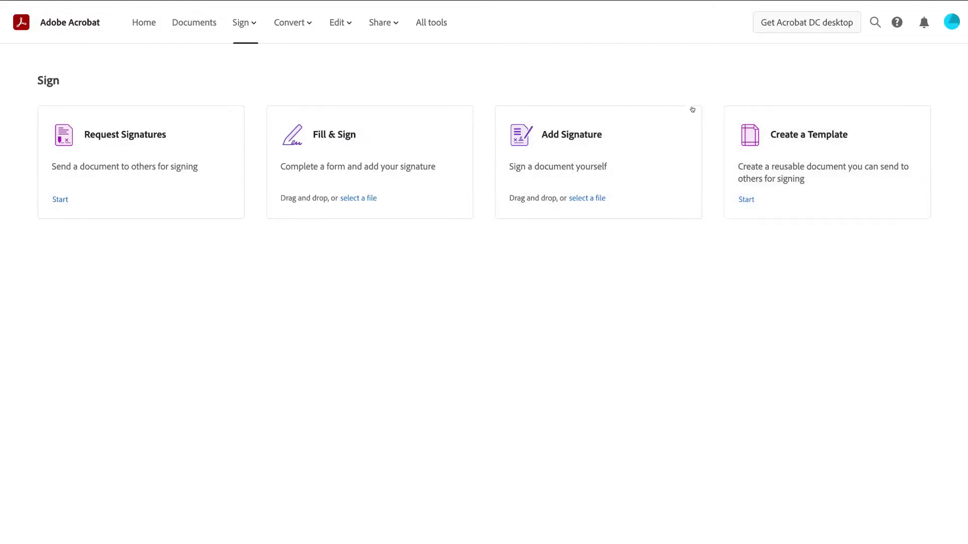
{"action": "left_click", "coordinate": [195, 23]}
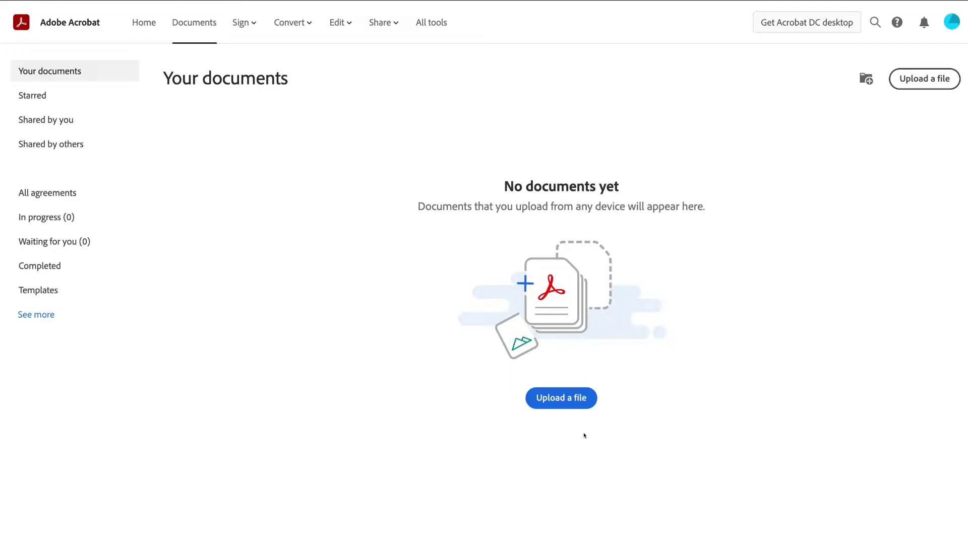
Upload Consulting agreement.pdf (200 KB) from the computer to Your documents.
{"action": "left_click", "coordinate": [562, 399]}
{"action": "left_click", "coordinate": [366, 92]}
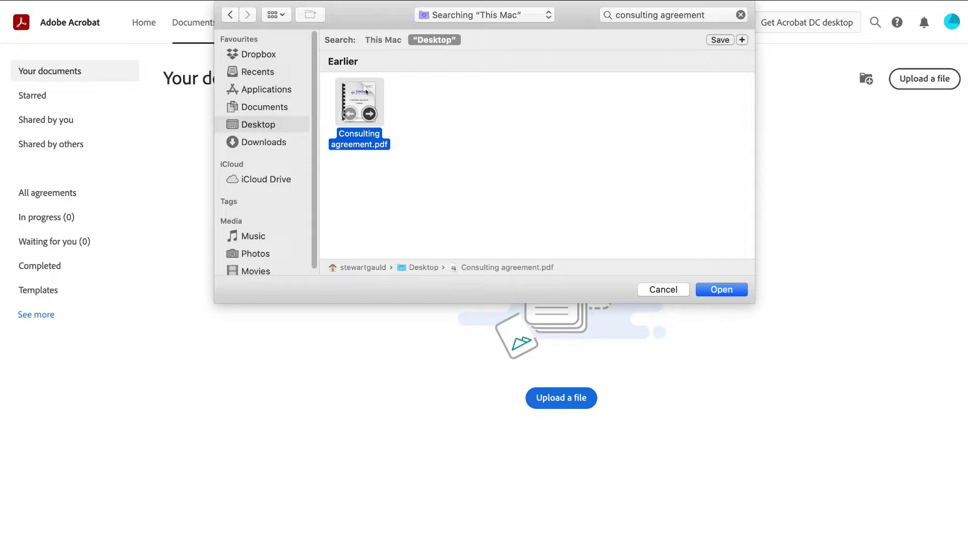
{"action": "left_click", "coordinate": [715, 288]}
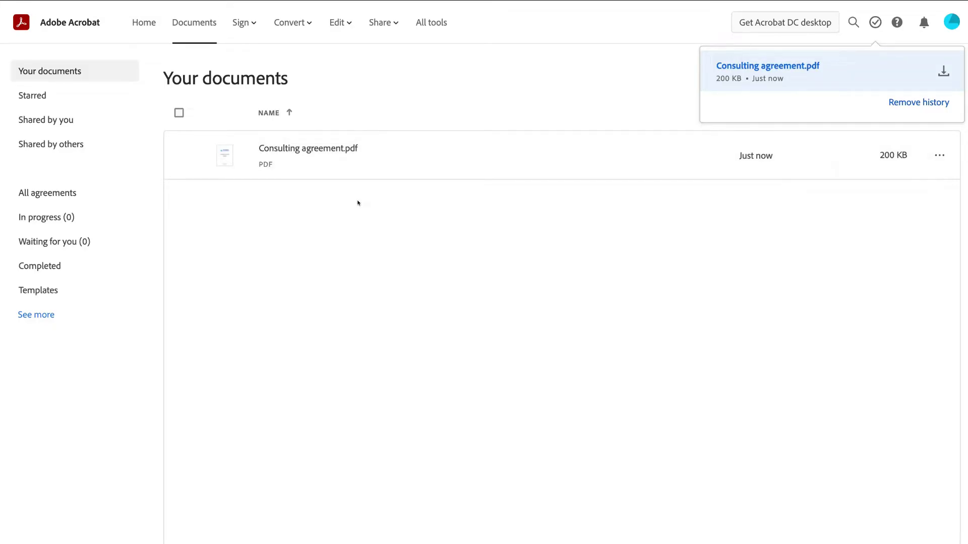
Start a Request Signatures form and paste the recipient's e-mail address as recipient 1.
{"action": "left_click", "coordinate": [242, 23]}
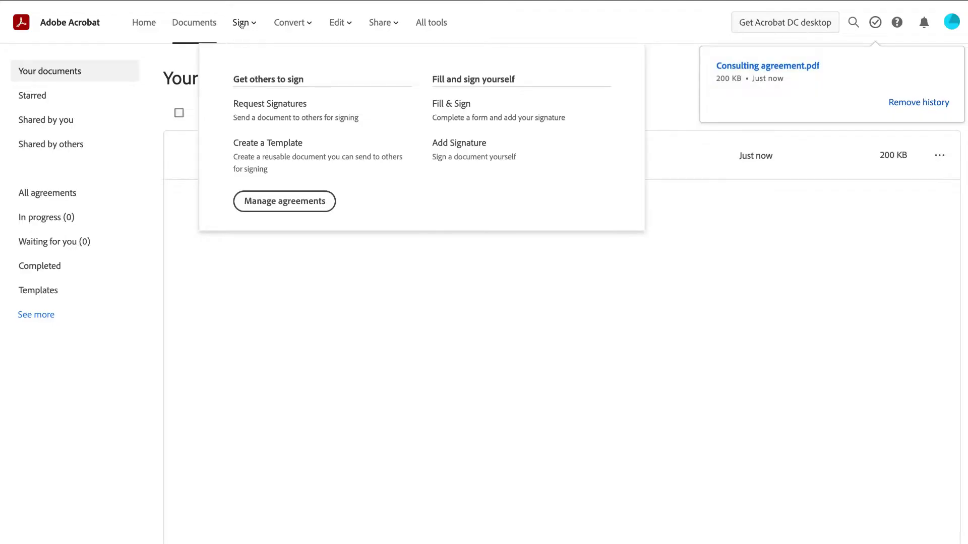
{"action": "left_click", "coordinate": [241, 24]}
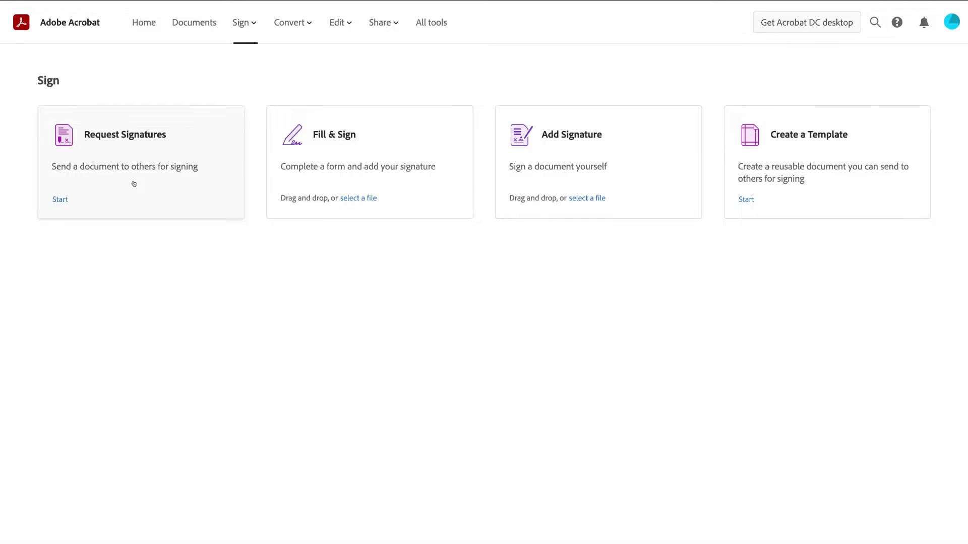
{"action": "left_click", "coordinate": [134, 183]}
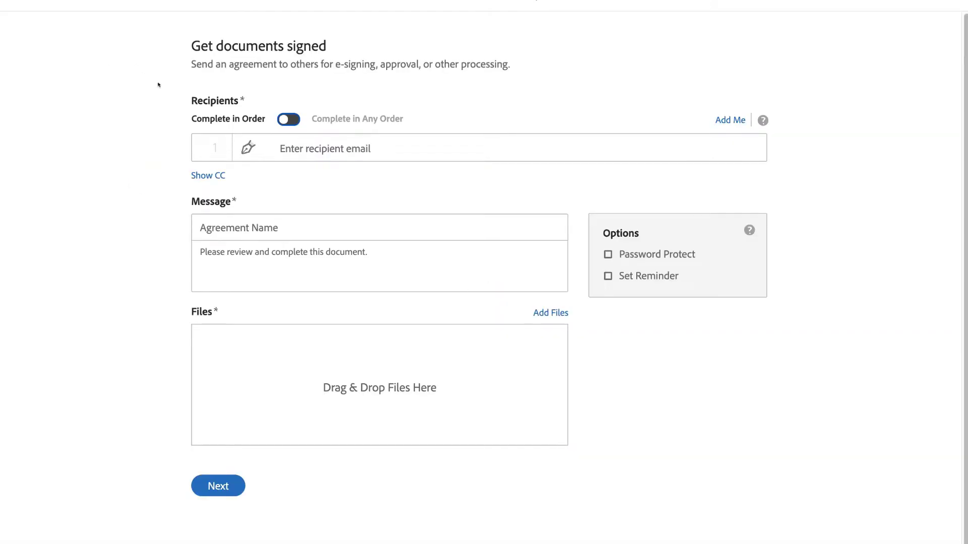
{"action": "left_click", "coordinate": [289, 150]}
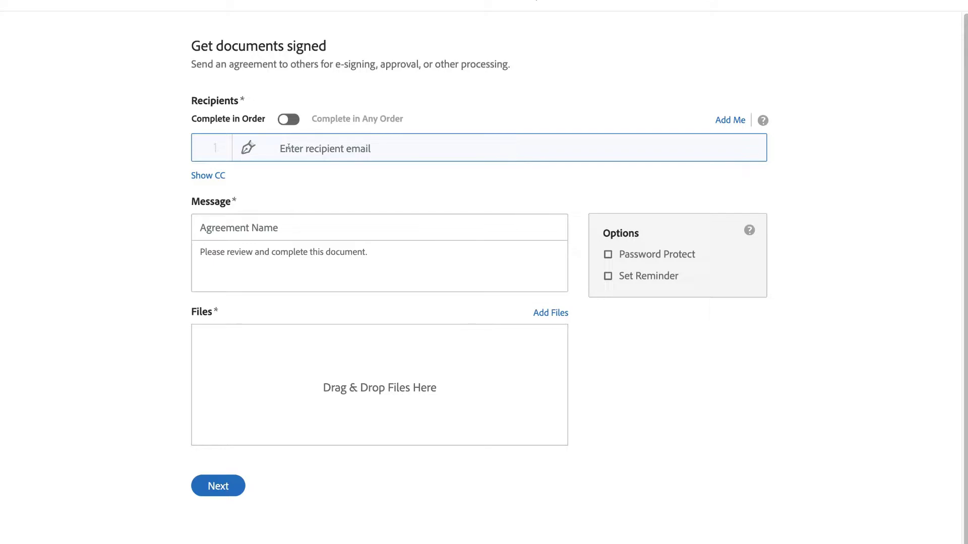
{"action": "key", "text": "ctrl+v"}
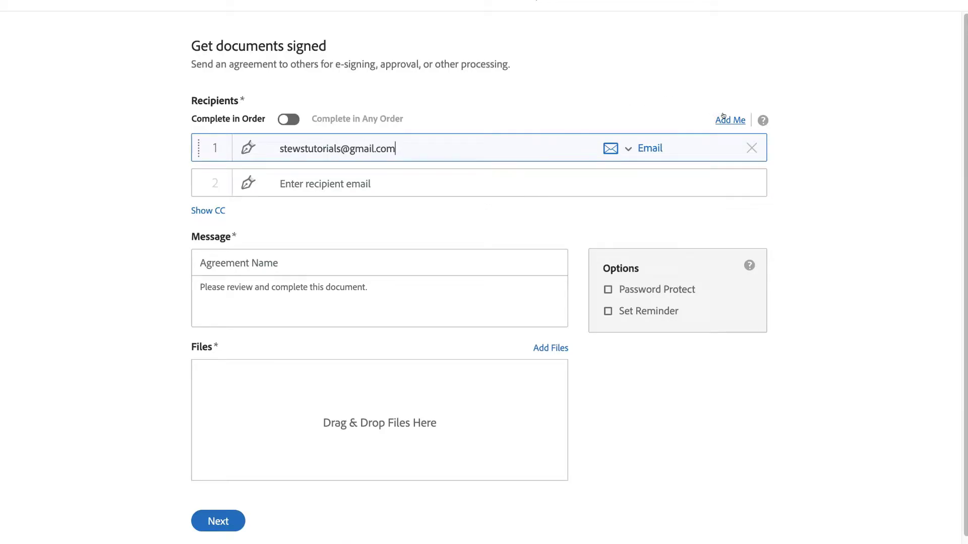
{"action": "left_click", "coordinate": [627, 148]}
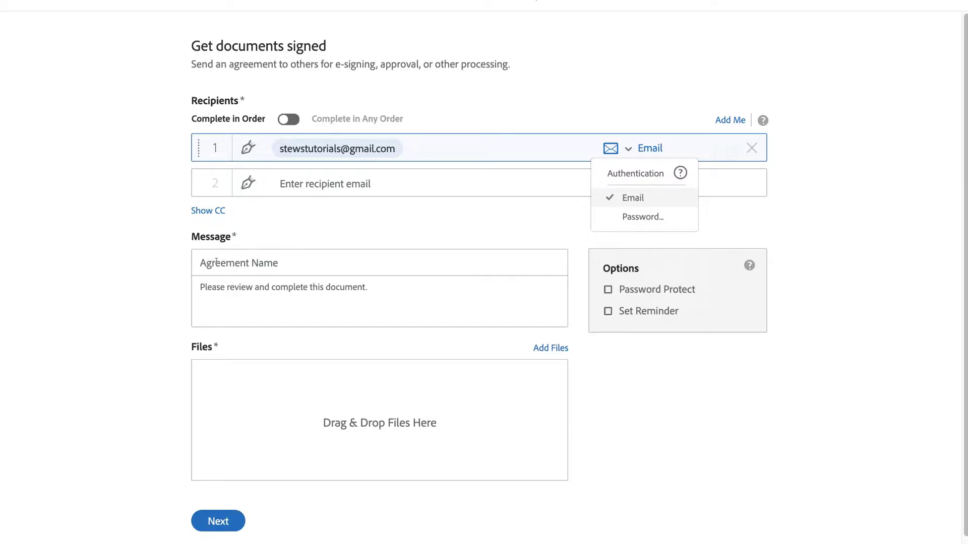
{"action": "left_click", "coordinate": [285, 262]}
Name the agreement 'Consulting Agreement' and attach Consulting agreement.pdf from Document Cloud.
{"action": "type", "text": "Consulting Agreement"}
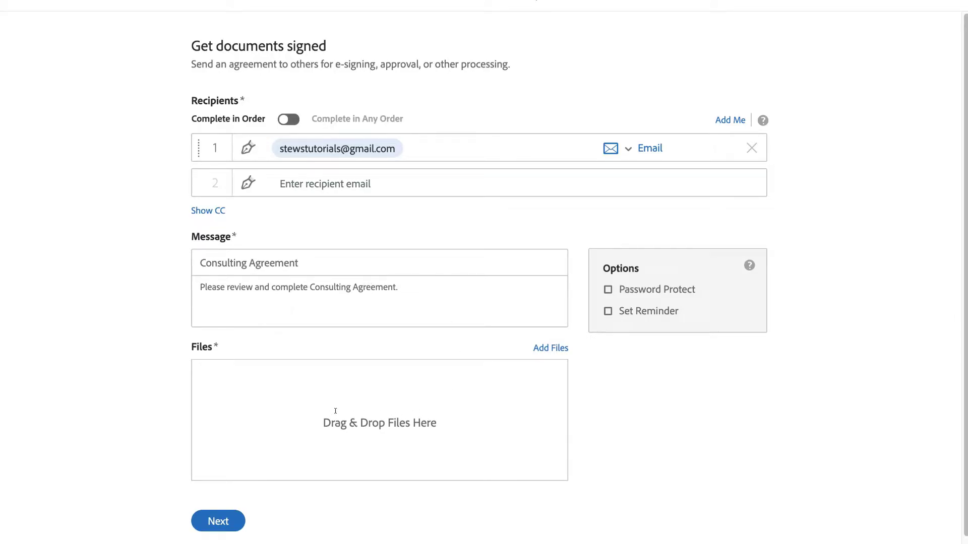
{"action": "left_click", "coordinate": [546, 347]}
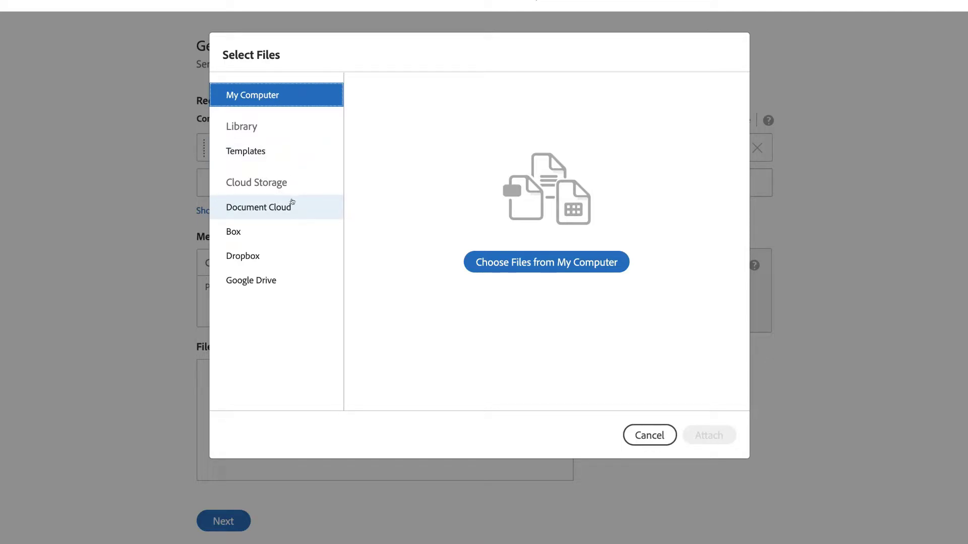
{"action": "left_click", "coordinate": [296, 203]}
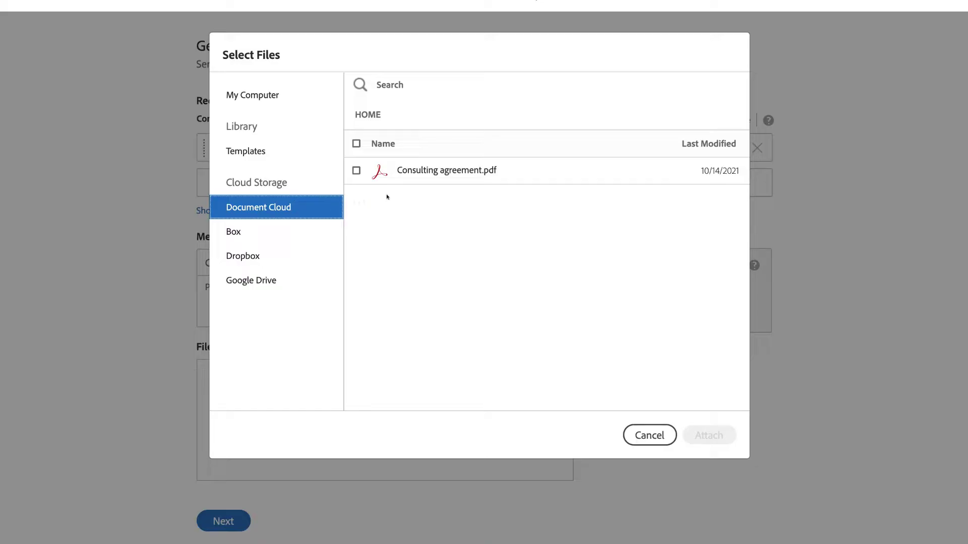
{"action": "left_click", "coordinate": [459, 170]}
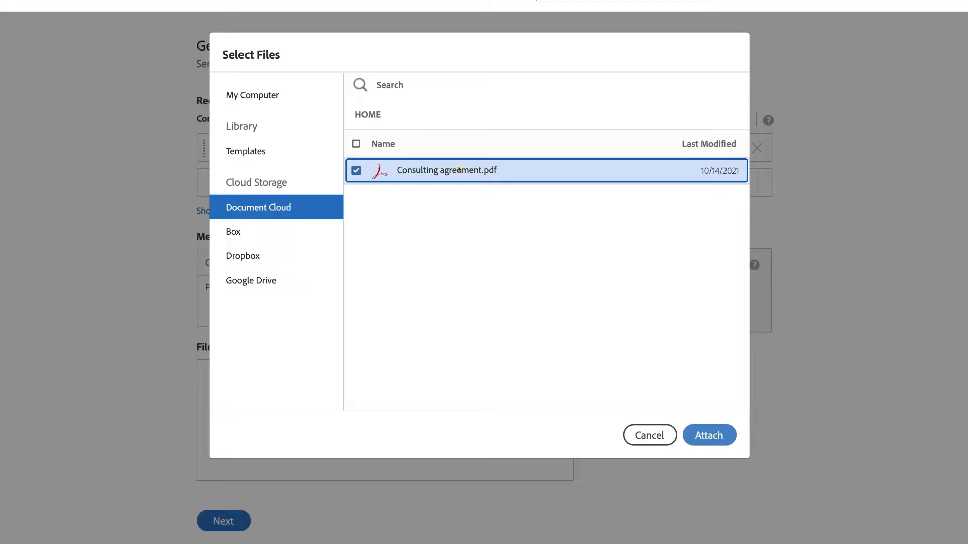
{"action": "left_click", "coordinate": [692, 432]}
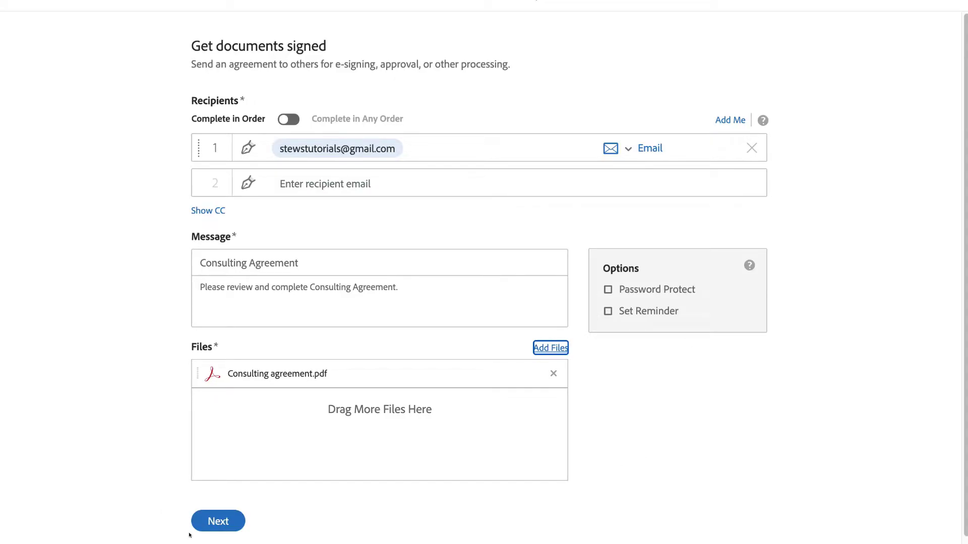
{"action": "left_click", "coordinate": [230, 521]}
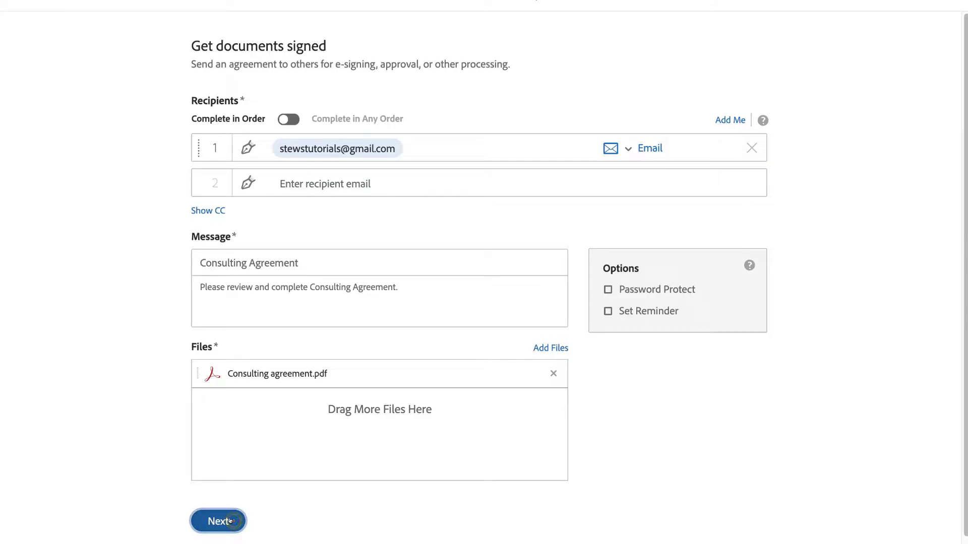
Place an enlarged required Signature field below the Client name and title lines on page 4.
{"action": "scroll", "coordinate": [639, 221], "scroll_direction": "down", "scroll_amount": 15}
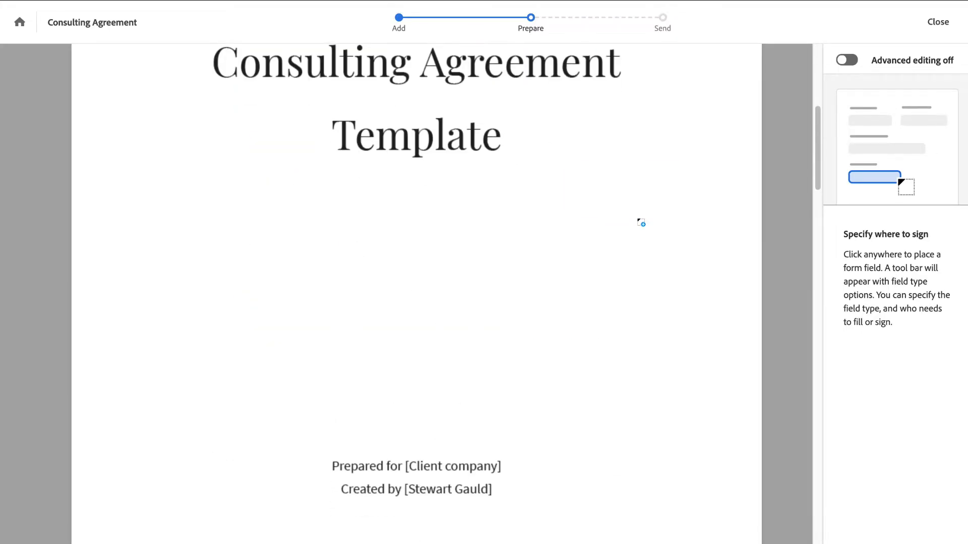
{"action": "scroll", "coordinate": [640, 221], "scroll_direction": "down", "scroll_amount": 15}
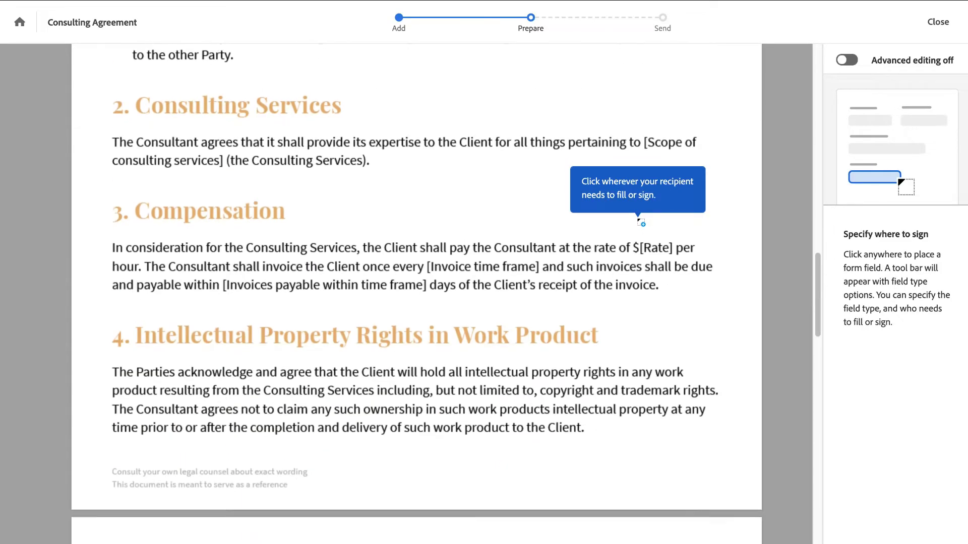
{"action": "scroll", "coordinate": [640, 222], "scroll_direction": "down", "scroll_amount": 15}
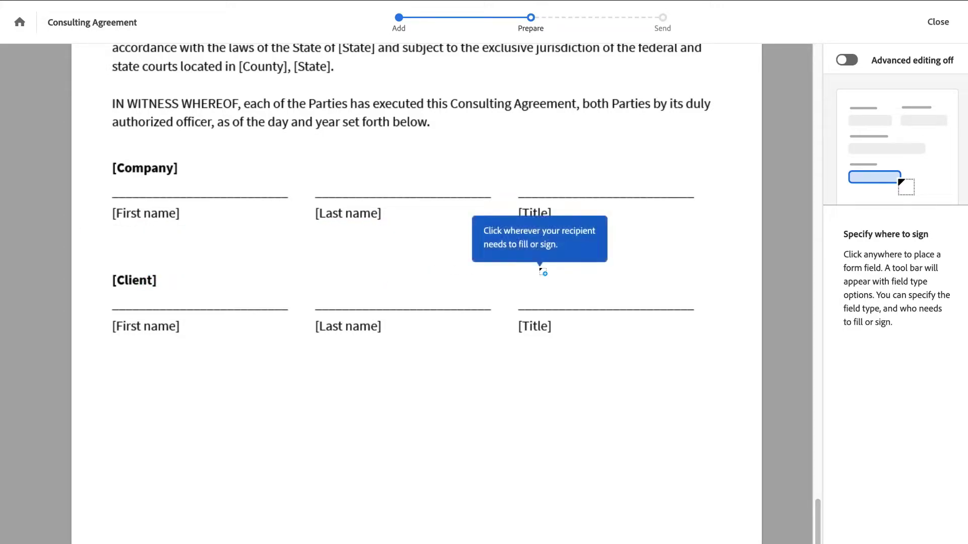
{"action": "left_click", "coordinate": [115, 372]}
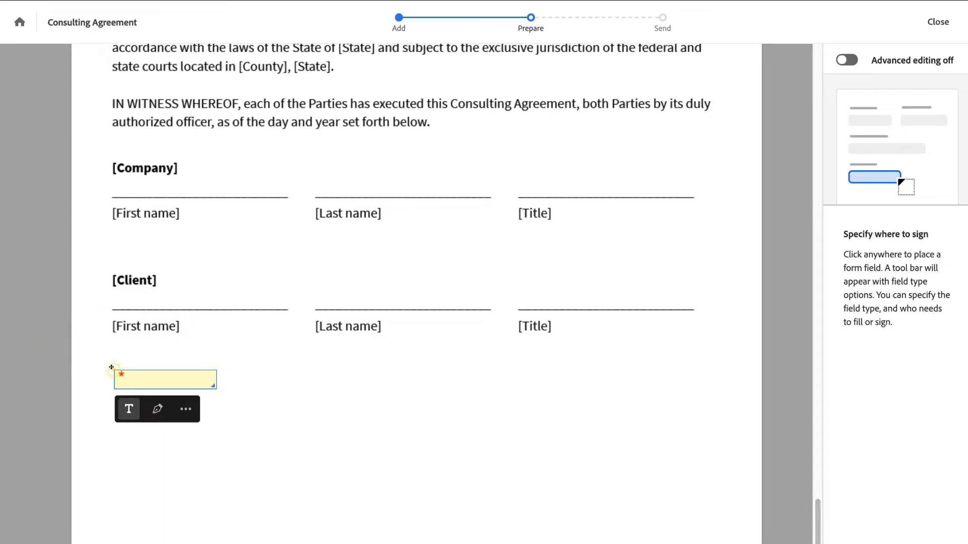
{"action": "left_click_drag", "start_coordinate": [215, 388], "coordinate": [276, 415]}
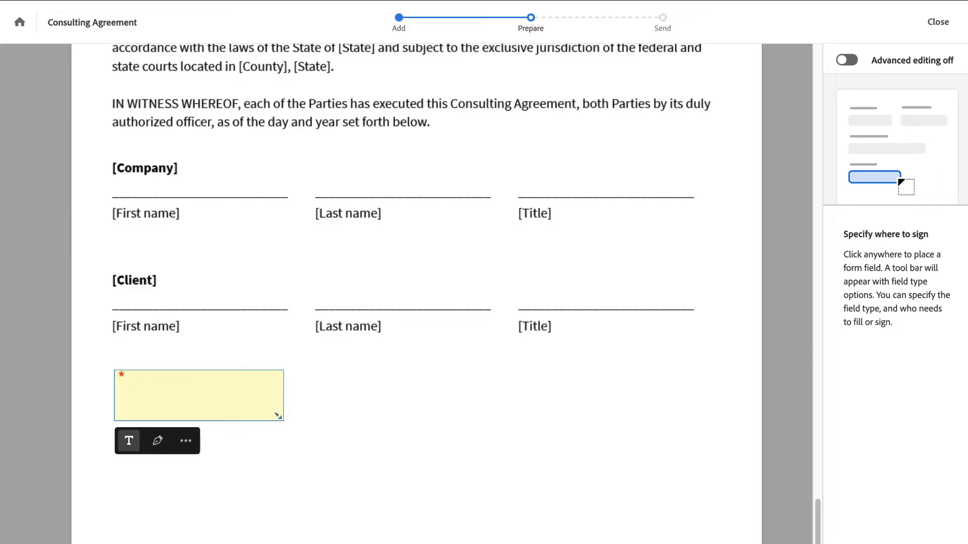
{"action": "left_click", "coordinate": [157, 440]}
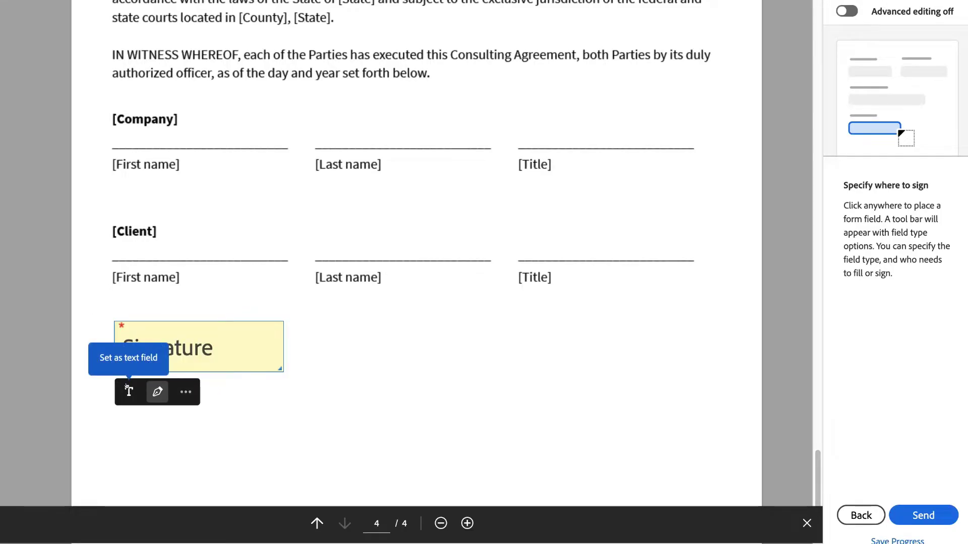
{"action": "left_click", "coordinate": [183, 391]}
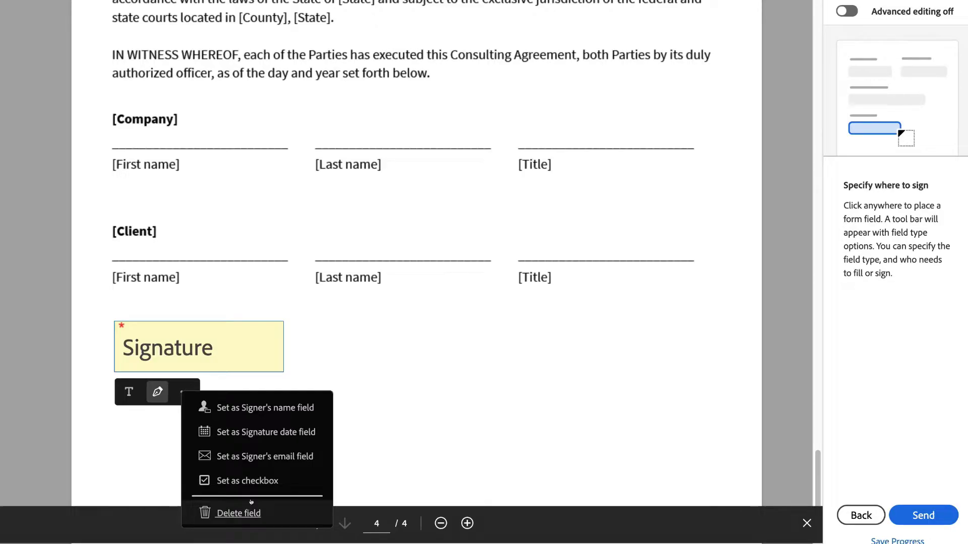
{"action": "left_click", "coordinate": [375, 376]}
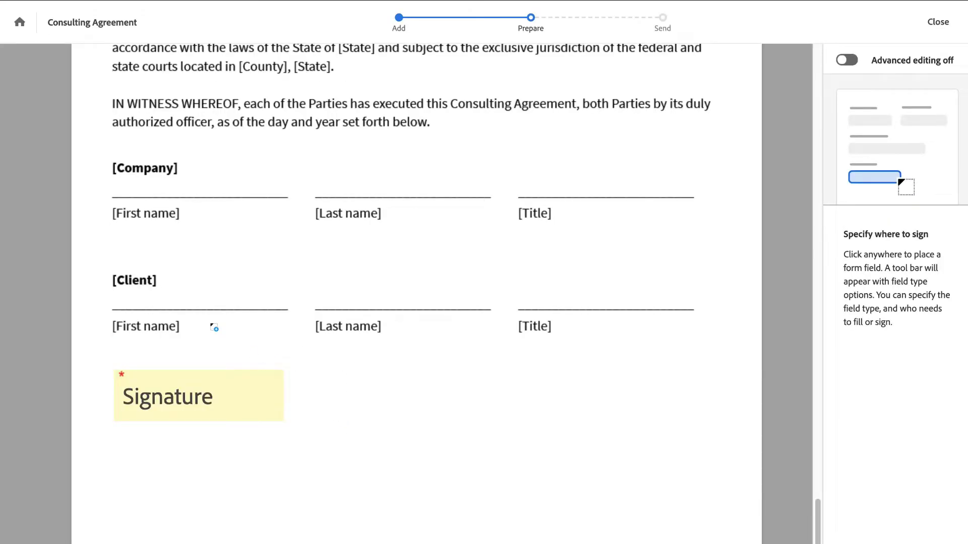
{"action": "left_click", "coordinate": [119, 305]}
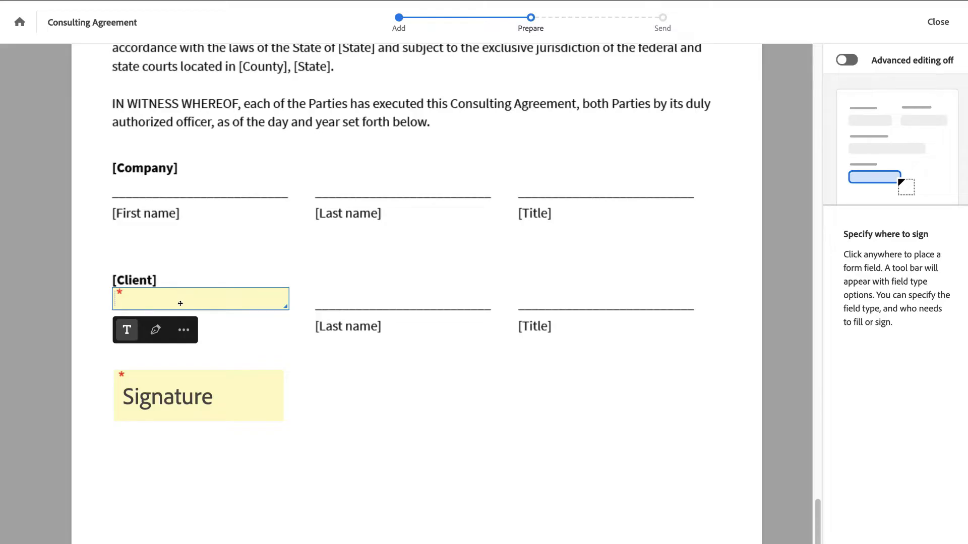
Make the Client first-name field a Full Name signer field and add last-name and title fields.
{"action": "left_click", "coordinate": [182, 329]}
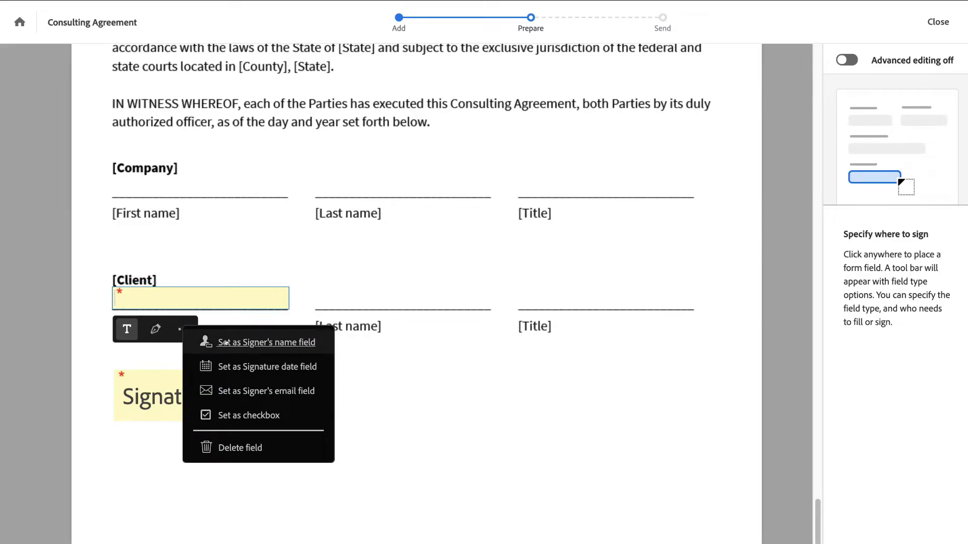
{"action": "left_click", "coordinate": [245, 342]}
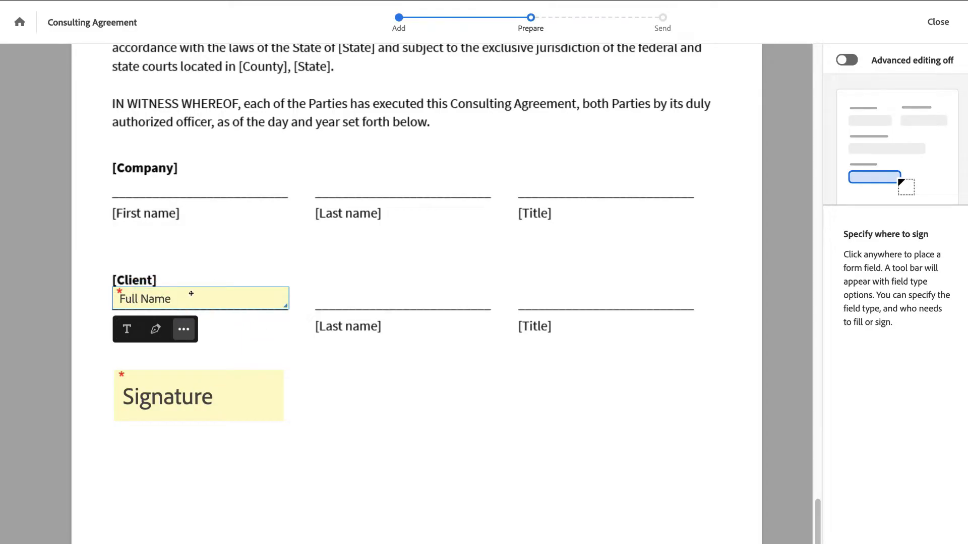
{"action": "left_click", "coordinate": [325, 295]}
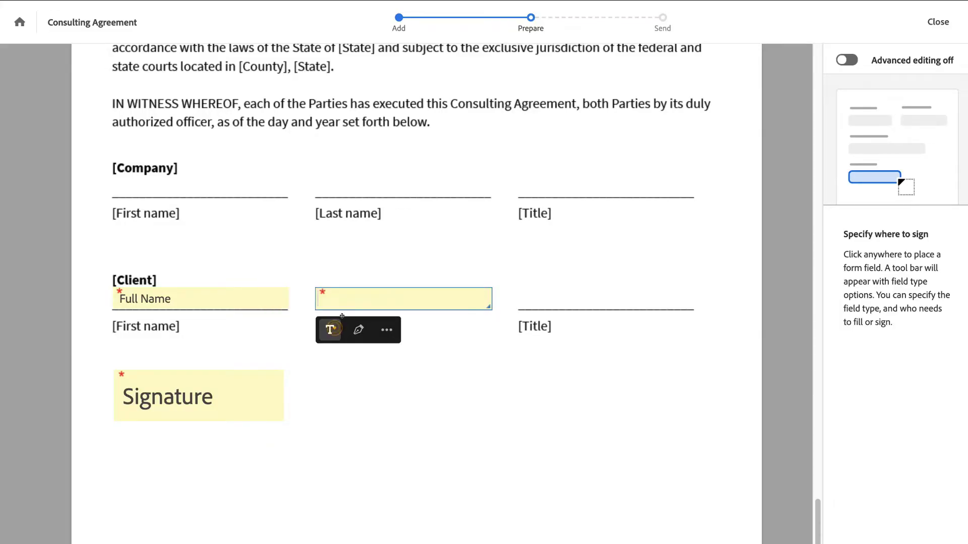
{"action": "left_click", "coordinate": [527, 299]}
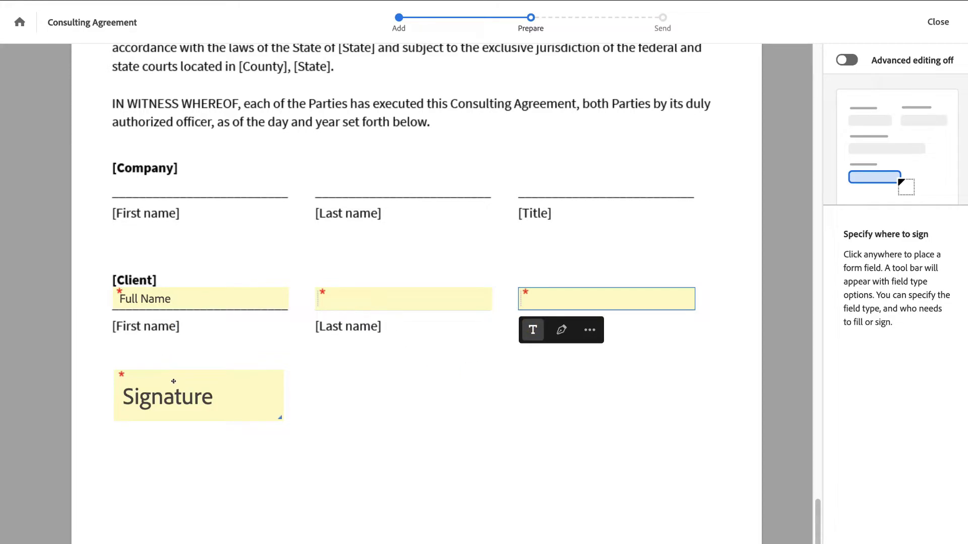
{"action": "key", "text": "Escape"}
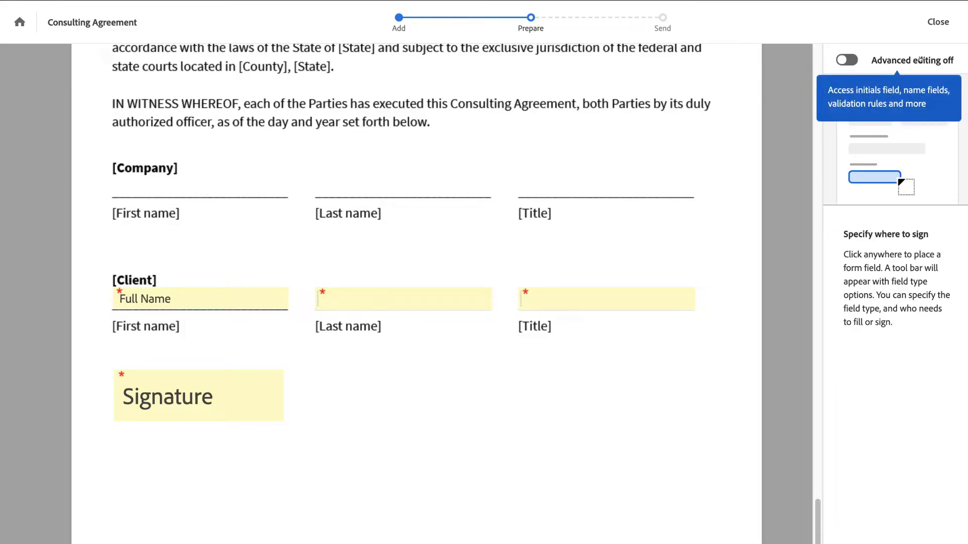
{"action": "left_click", "coordinate": [842, 59]}
Replace the plain Client Title field with a Title field from Signer Info Fields.
{"action": "scroll", "coordinate": [605, 258], "scroll_direction": "down", "scroll_amount": 20}
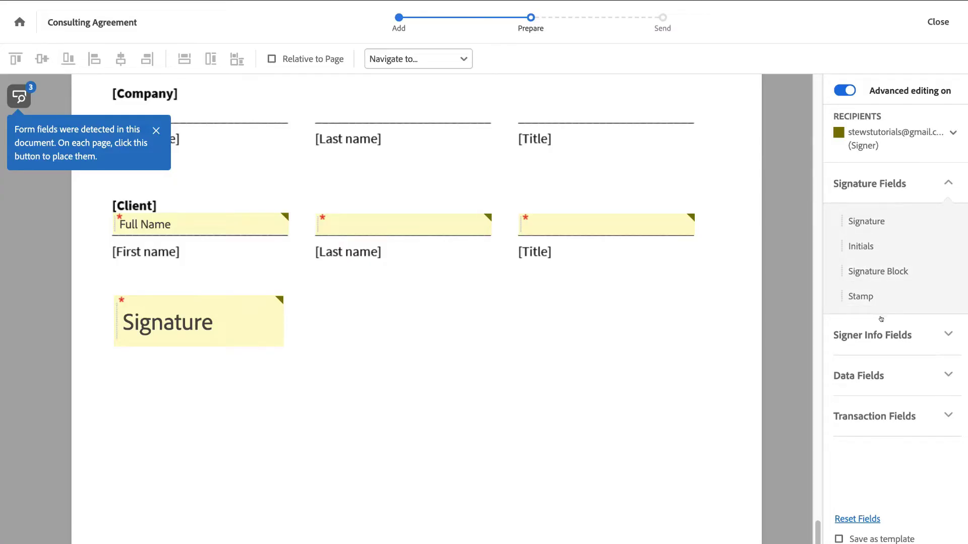
{"action": "left_click", "coordinate": [905, 337]}
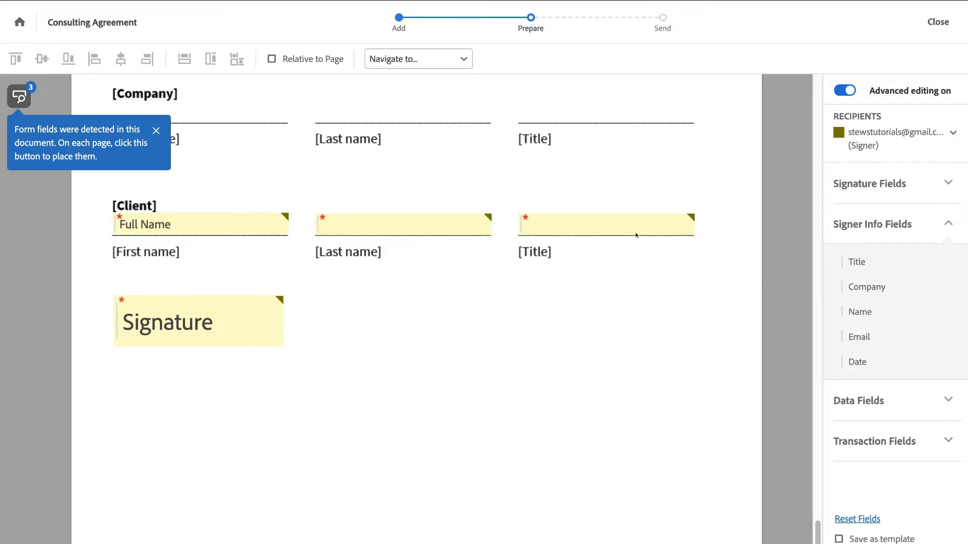
{"action": "left_click", "coordinate": [624, 218]}
{"action": "right_click", "coordinate": [623, 217]}
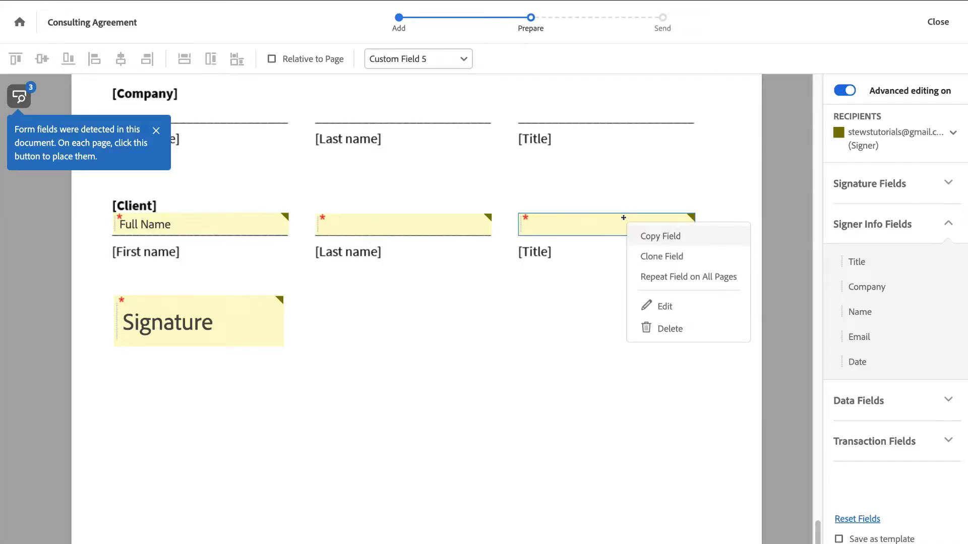
{"action": "left_click", "coordinate": [652, 327]}
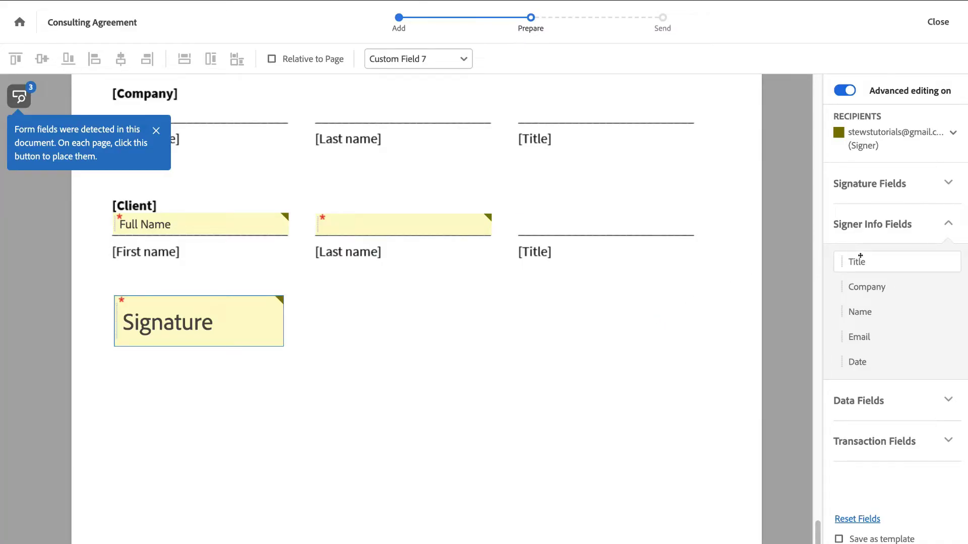
{"action": "left_click_drag", "start_coordinate": [864, 256], "coordinate": [512, 214]}
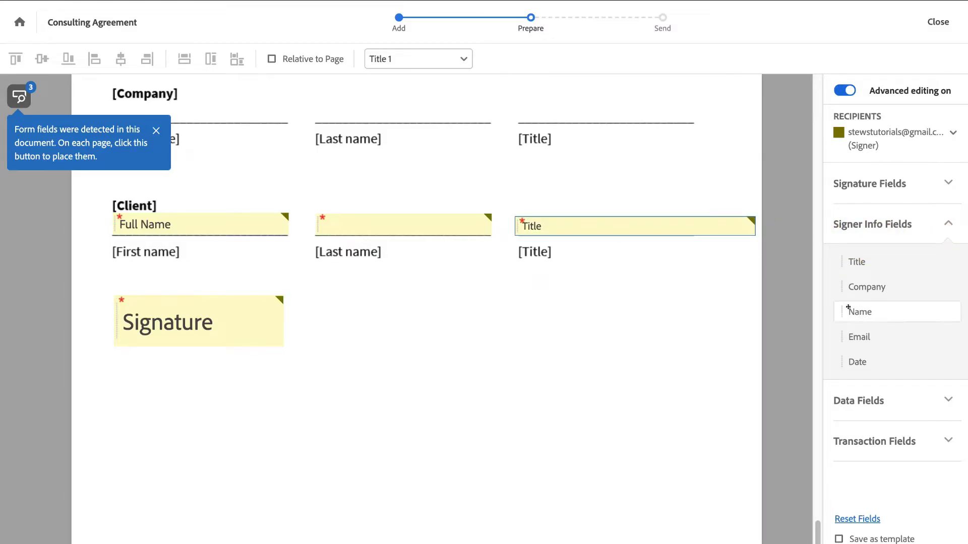
{"action": "left_click", "coordinate": [856, 400]}
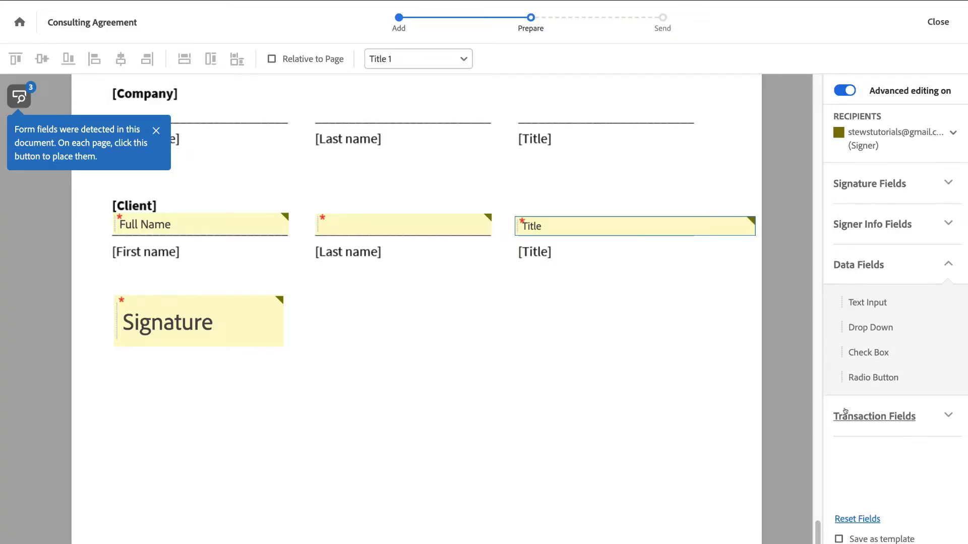
{"action": "left_click", "coordinate": [907, 414]}
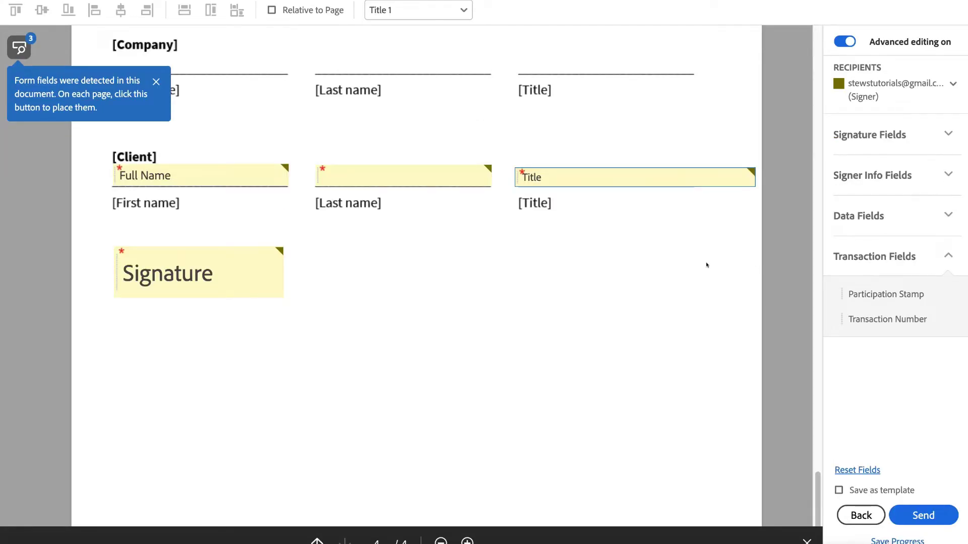
Save the fields as a template, send the agreement, and open Review and sign from Gmail.
{"action": "left_click", "coordinate": [837, 489]}
{"action": "left_click", "coordinate": [924, 513]}
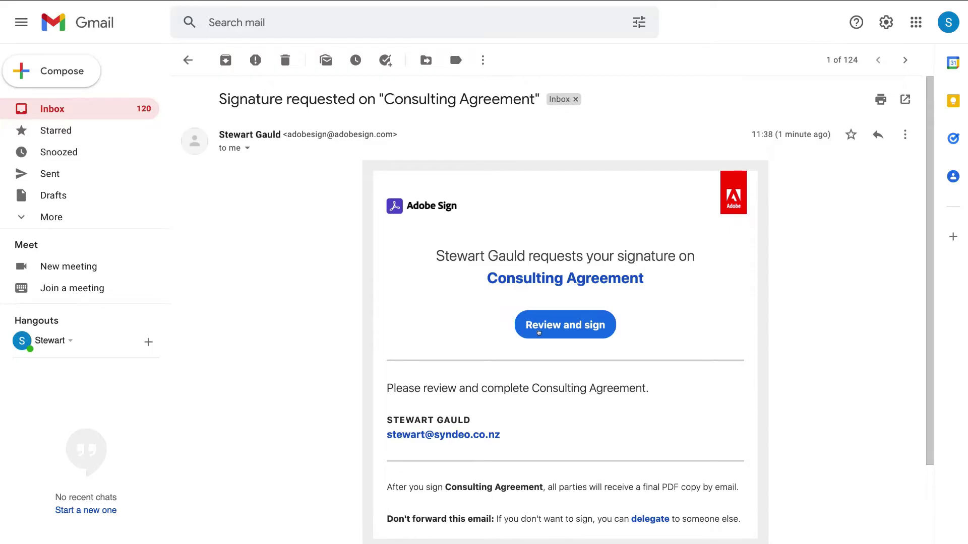
{"action": "left_click", "coordinate": [567, 328]}
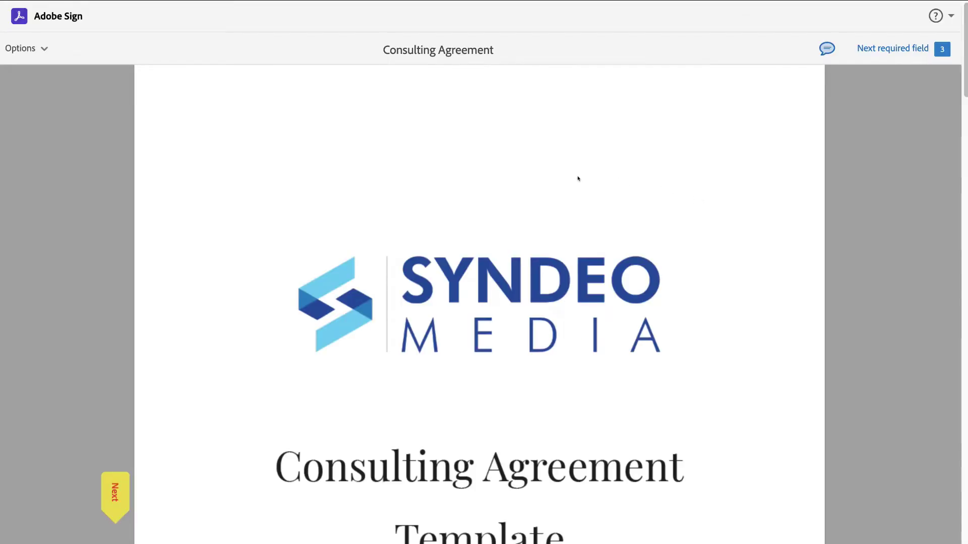
Jump to the next required field and begin signing the Client signature field.
{"action": "scroll", "coordinate": [266, 313], "scroll_direction": "down", "scroll_amount": 10}
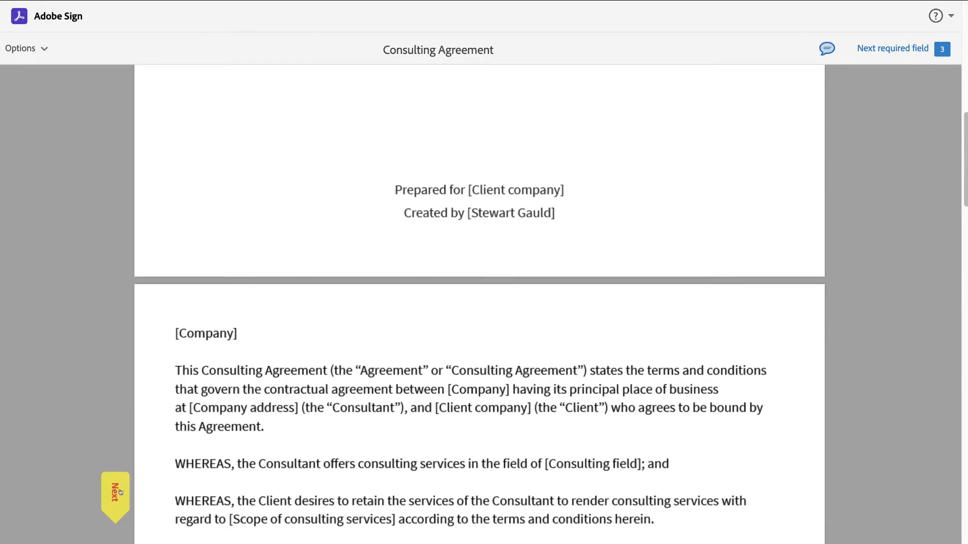
{"action": "left_click", "coordinate": [116, 494]}
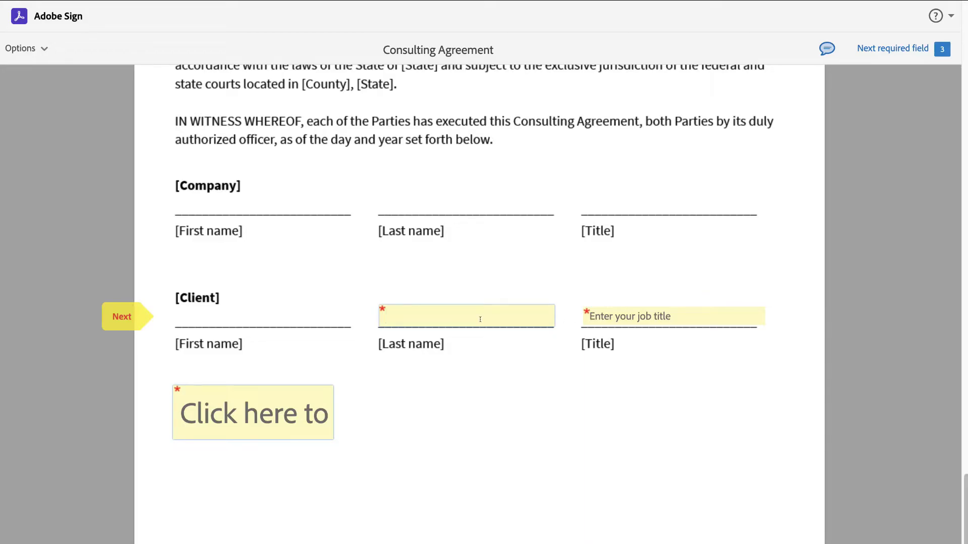
{"action": "left_click", "coordinate": [238, 409]}
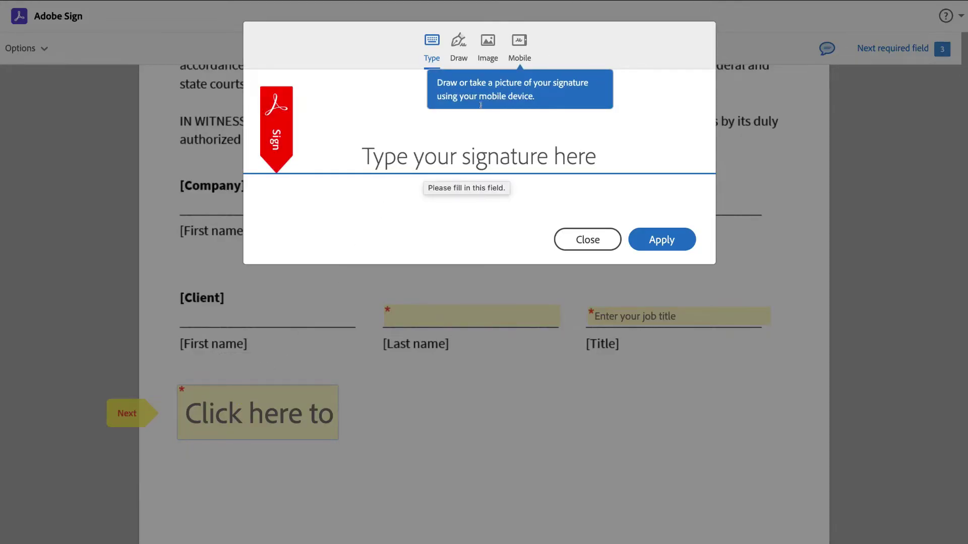
Draw a freehand signature, enter the signer's first name below it, and apply it to the Client field.
{"action": "left_click", "coordinate": [454, 60]}
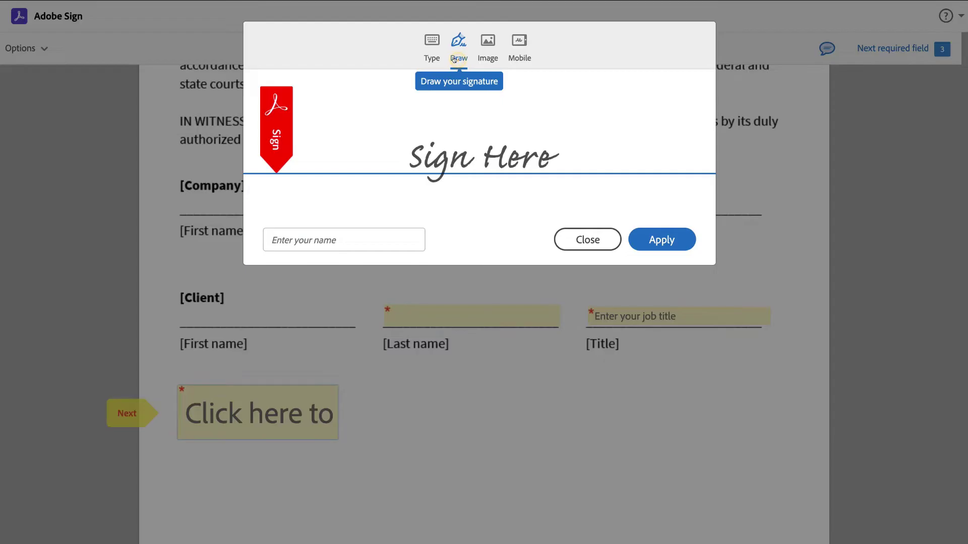
{"action": "left_click", "coordinate": [478, 51]}
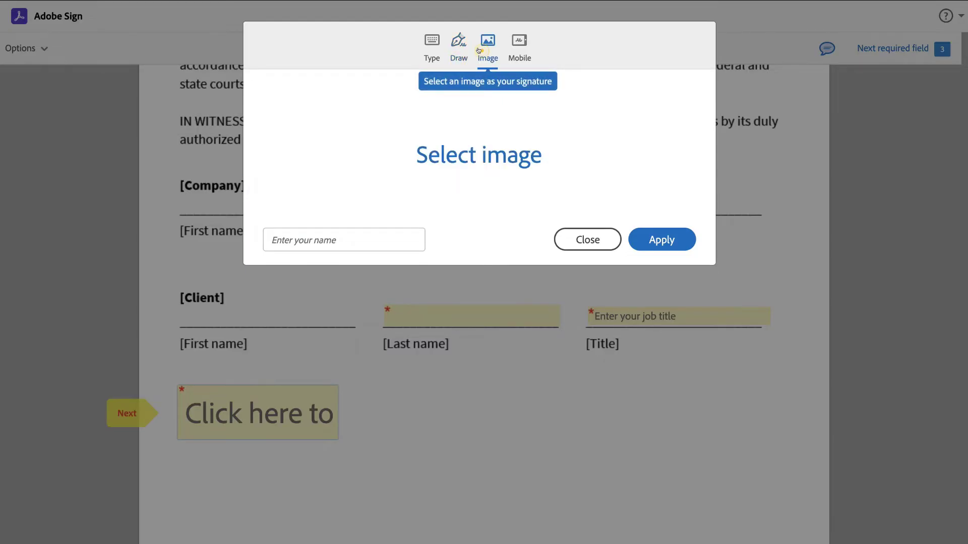
{"action": "left_click", "coordinate": [516, 52]}
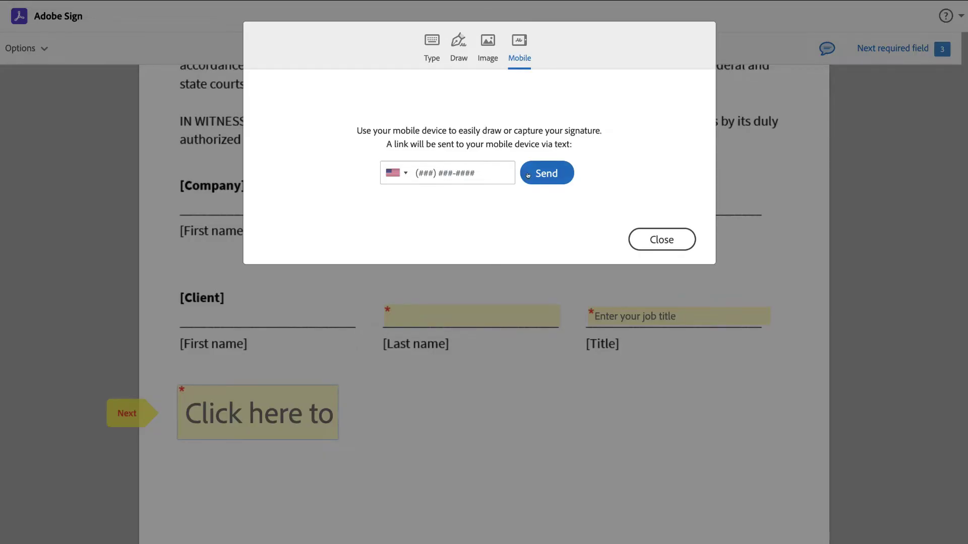
{"action": "left_click", "coordinate": [455, 50]}
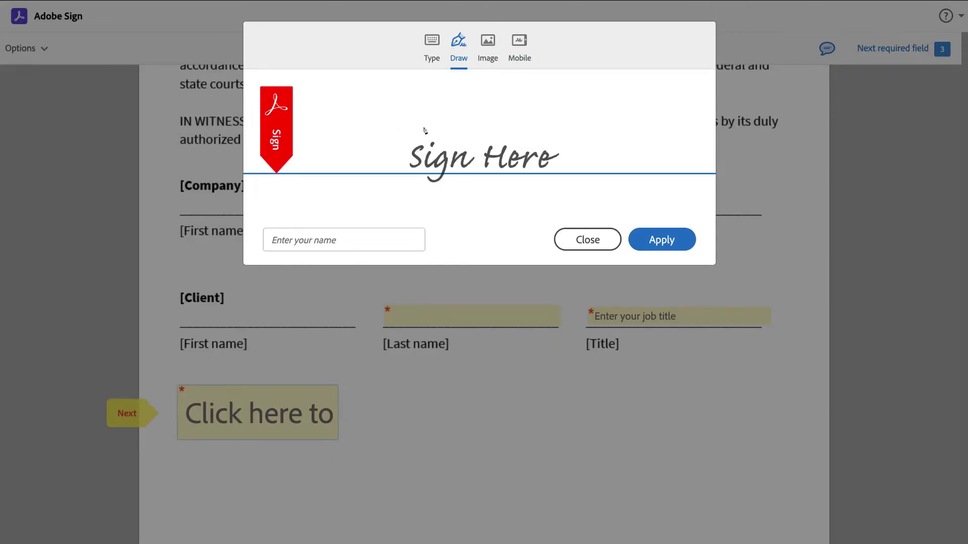
{"action": "mouse_move", "coordinate": [425, 113]}
{"action": "left_mouse_down"}
{"action": "mouse_move", "coordinate": [427, 135]}
{"action": "mouse_move", "coordinate": [409, 163]}
{"action": "mouse_move", "coordinate": [538, 157]}
{"action": "mouse_move", "coordinate": [669, 115]}
{"action": "left_mouse_up"}
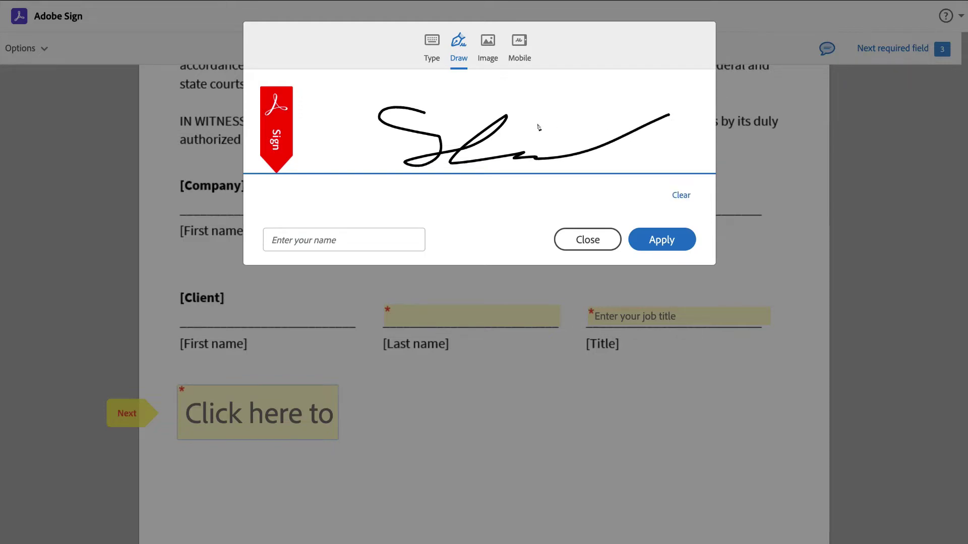
{"action": "left_click", "coordinate": [318, 233]}
{"action": "type", "text": "Stewart"}
{"action": "left_click", "coordinate": [644, 235]}
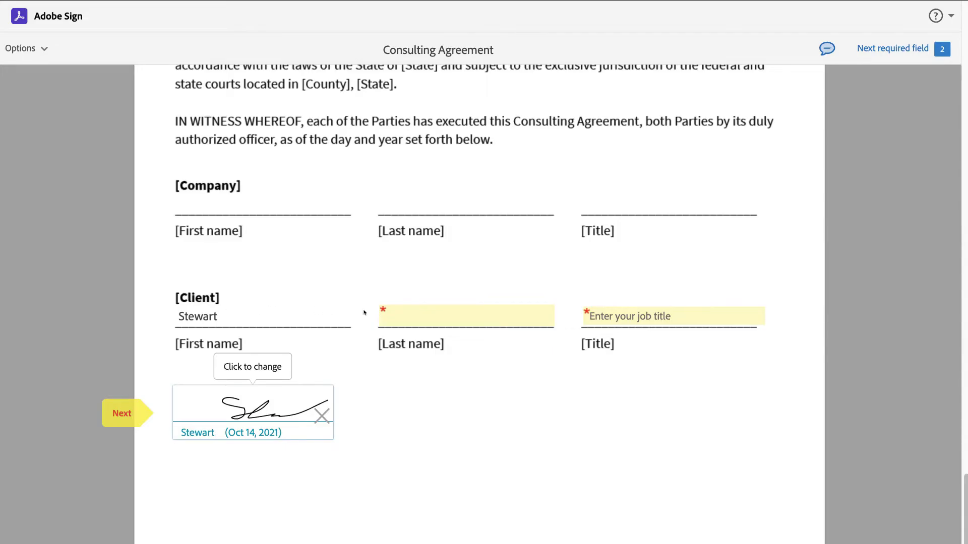
Enter the client's last name and the title 'Director', then submit the signed agreement.
{"action": "left_click", "coordinate": [406, 310]}
{"action": "type", "text": "Gauld"}
{"action": "left_click", "coordinate": [612, 314]}
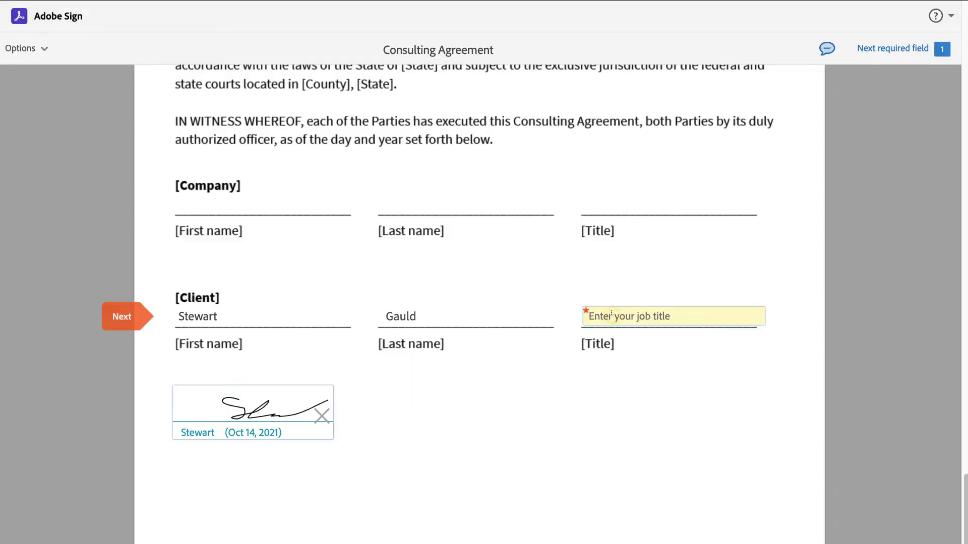
{"action": "type", "text": "Director"}
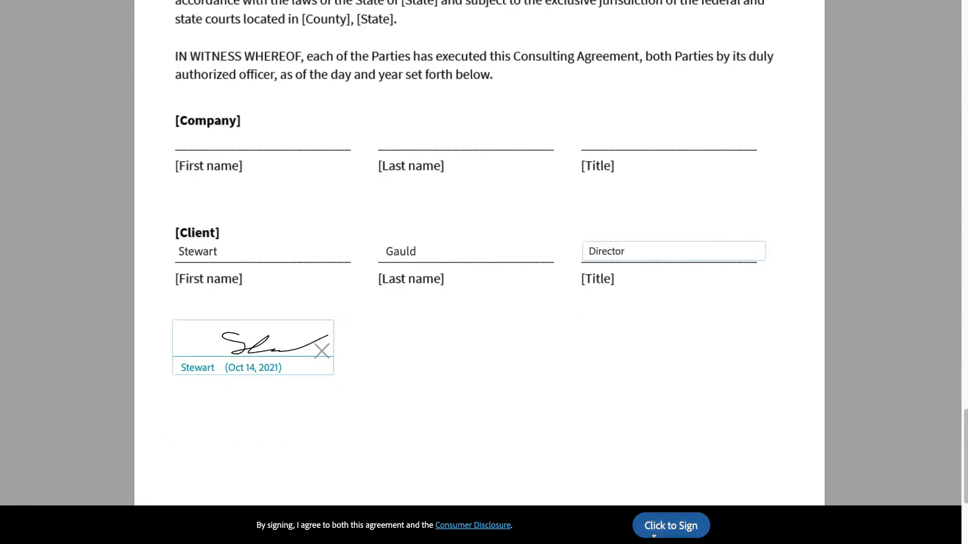
{"action": "left_click", "coordinate": [681, 525]}
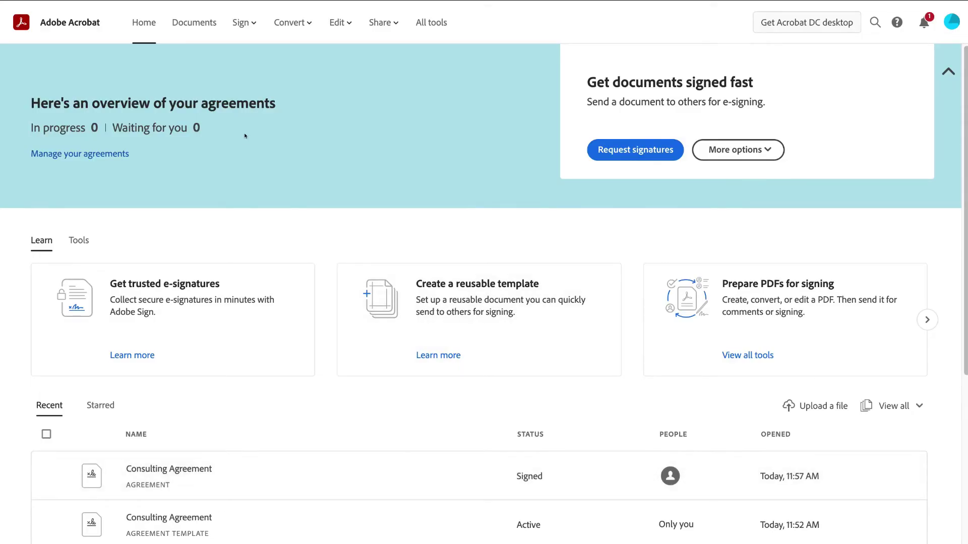
Start Fill & Sign and open Consulting agreement.pdf from the online Documents list.
{"action": "left_click", "coordinate": [233, 21]}
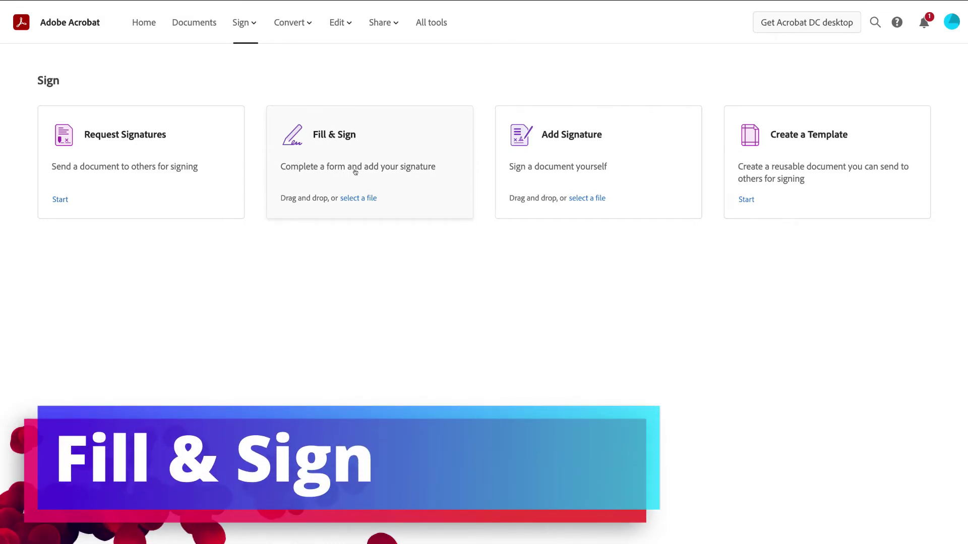
{"action": "left_click", "coordinate": [384, 152]}
{"action": "left_click", "coordinate": [306, 136]}
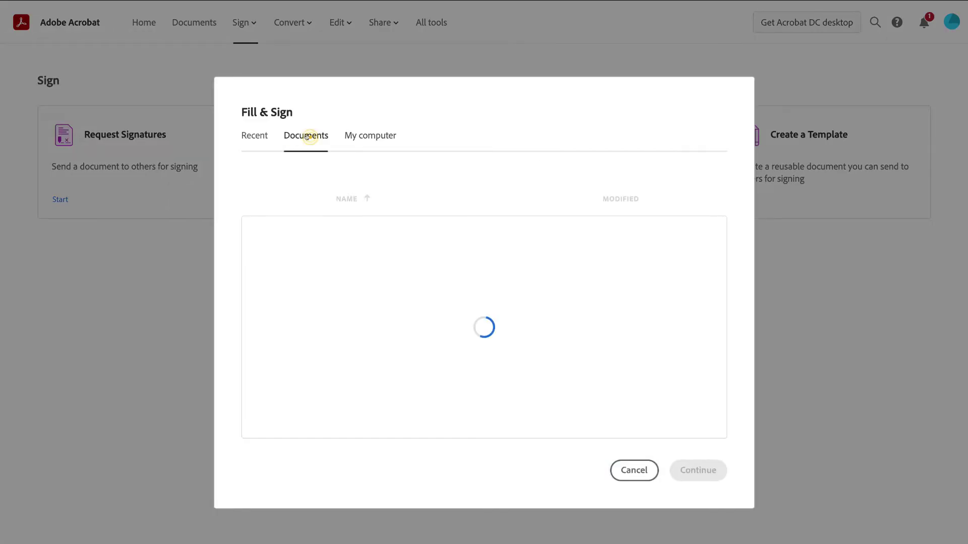
{"action": "left_click", "coordinate": [418, 230]}
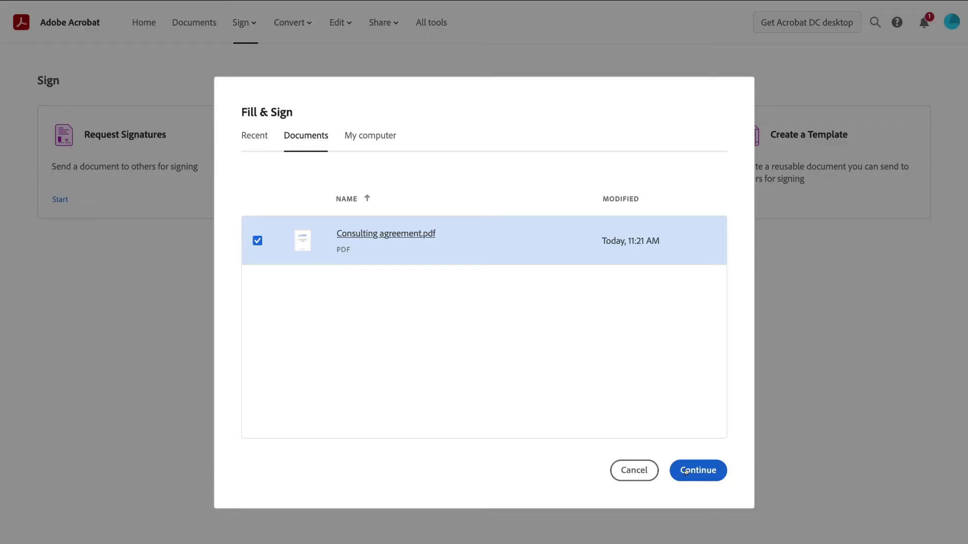
{"action": "left_click", "coordinate": [686, 471]}
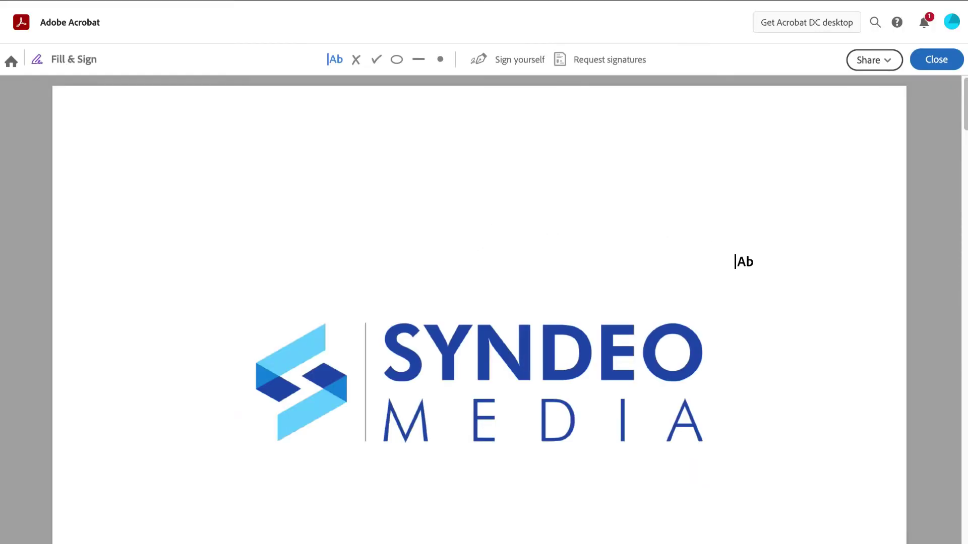
Scroll to the Company signature block and type the signer's first name on its first-name line.
{"action": "scroll", "coordinate": [735, 262], "scroll_direction": "down", "scroll_amount": 12}
{"action": "scroll", "coordinate": [735, 262], "scroll_direction": "down", "scroll_amount": 20}
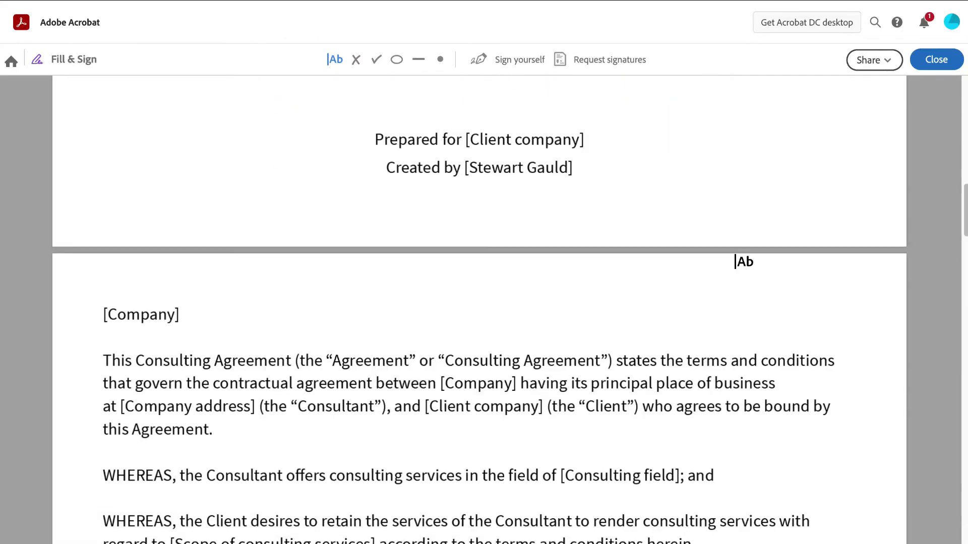
{"action": "scroll", "coordinate": [735, 261], "scroll_direction": "down", "scroll_amount": 12}
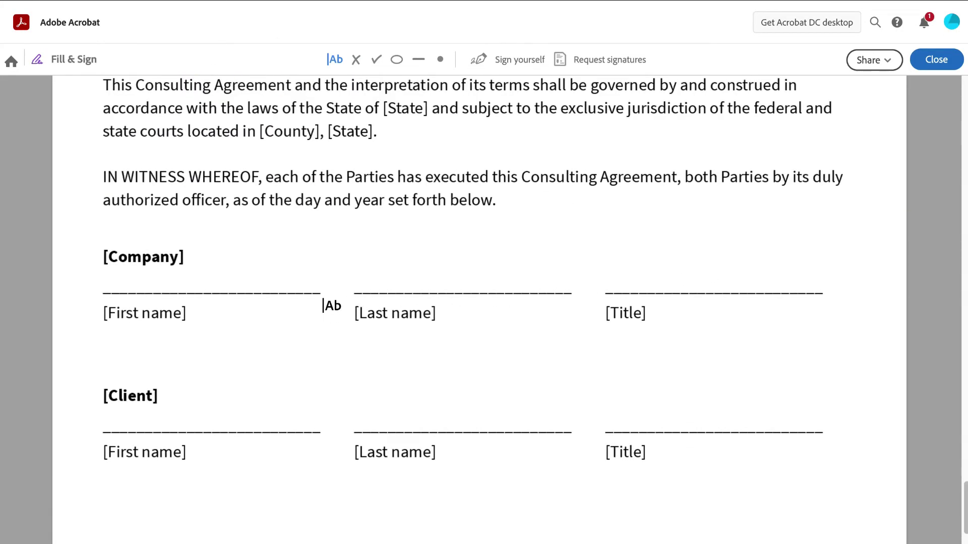
{"action": "left_click", "coordinate": [127, 287]}
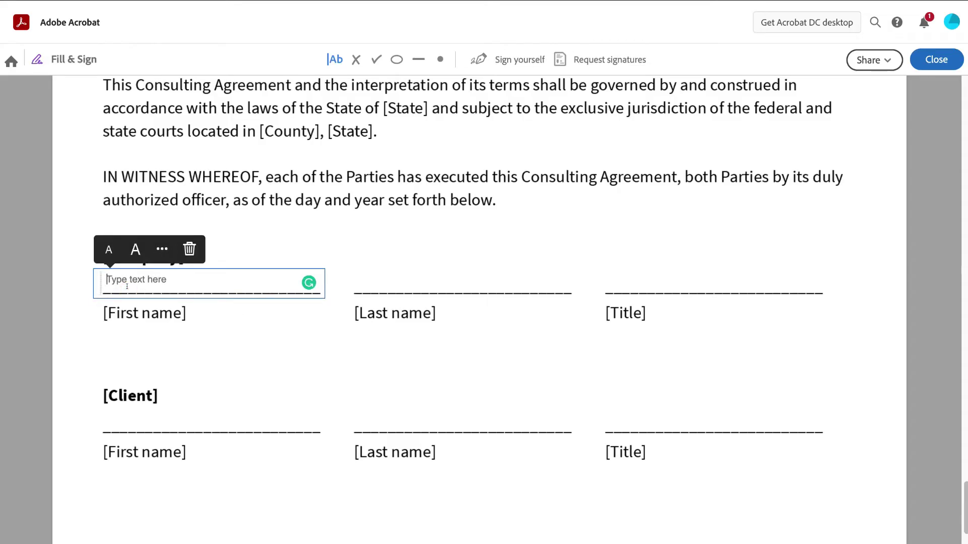
{"action": "type", "text": "Stewart"}
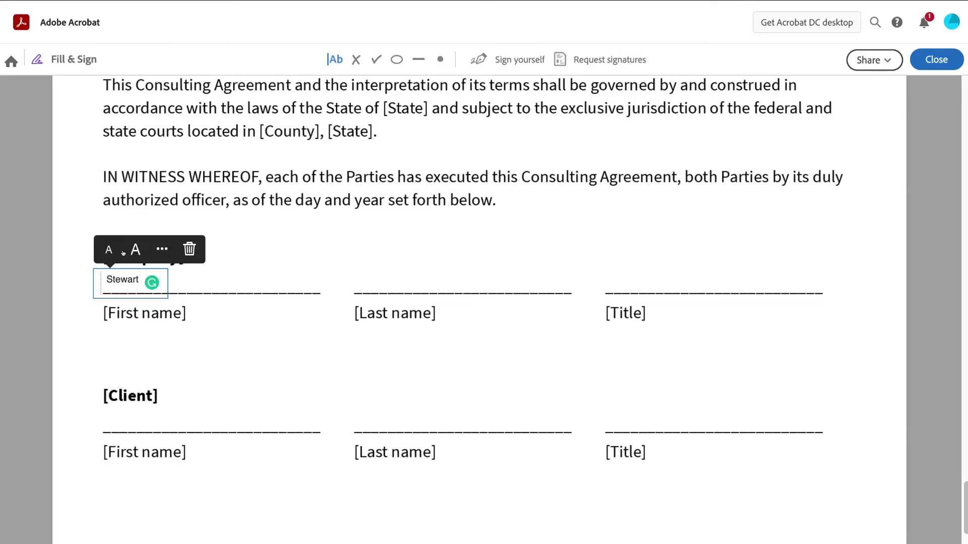
{"action": "left_click", "coordinate": [160, 249]}
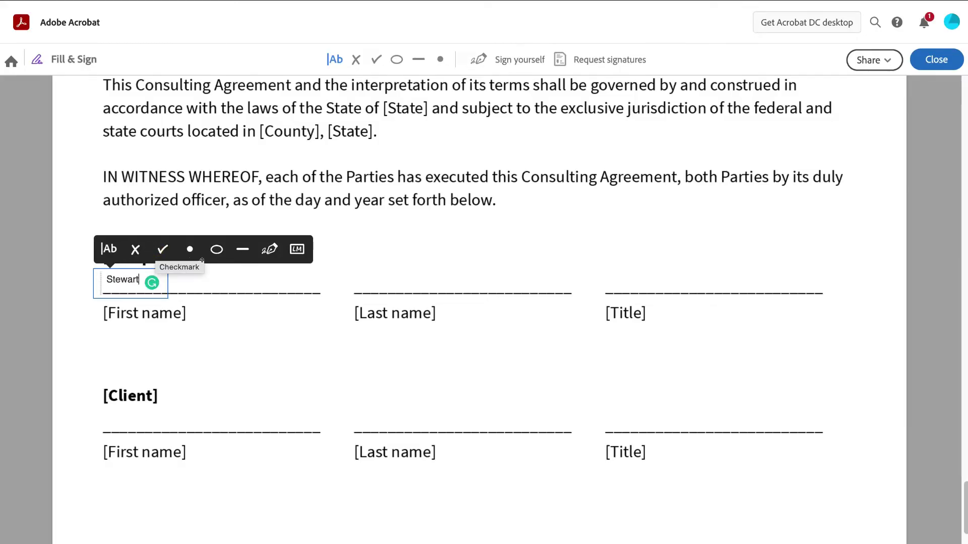
{"action": "left_click", "coordinate": [388, 287]}
Type the signer's last name and the title 'Consultant' on the Company lines.
{"action": "left_click", "coordinate": [376, 288]}
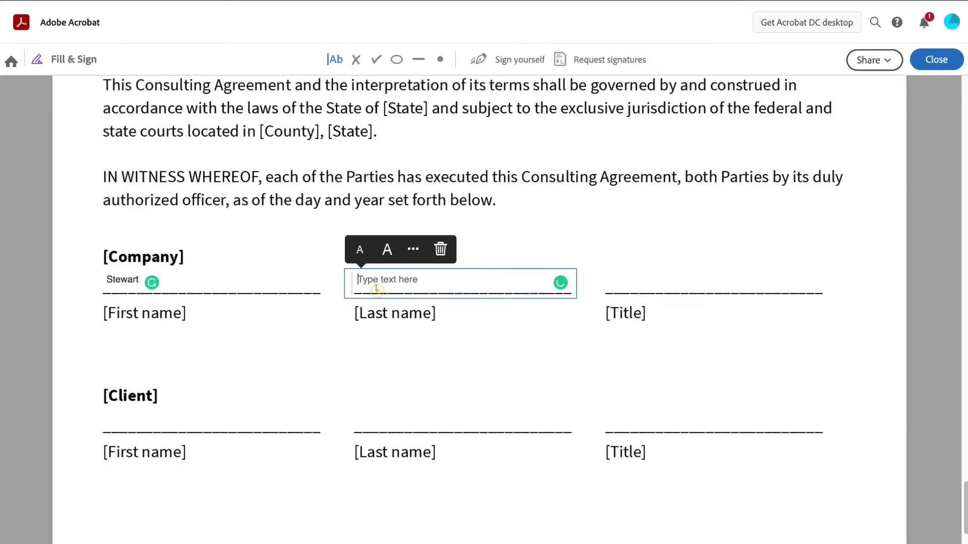
{"action": "type", "text": "Gauld"}
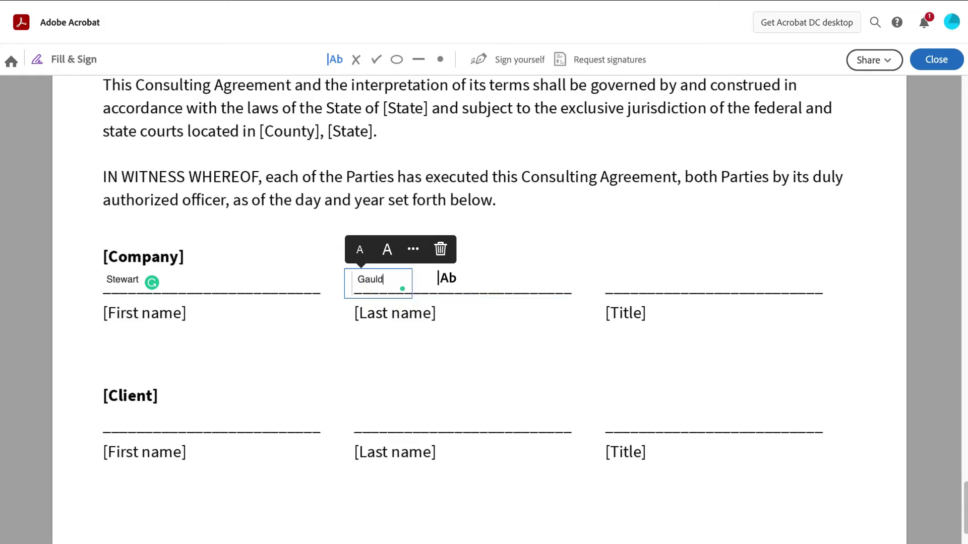
{"action": "left_click", "coordinate": [612, 281]}
{"action": "type", "text": "Consultant"}
{"action": "left_click", "coordinate": [699, 348]}
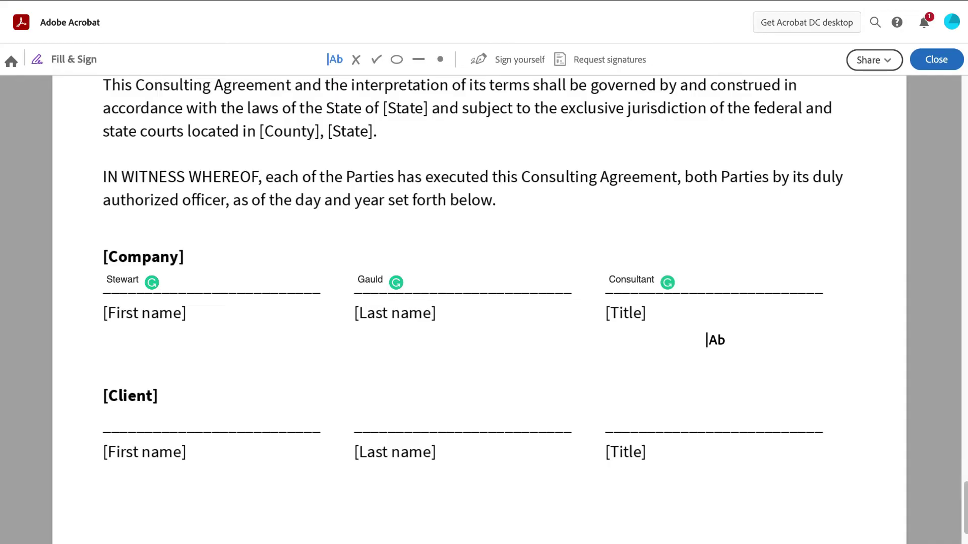
Add a mark above the Company title line, cycling X, check and dot before an enlarged ellipse.
{"action": "left_click", "coordinate": [725, 232]}
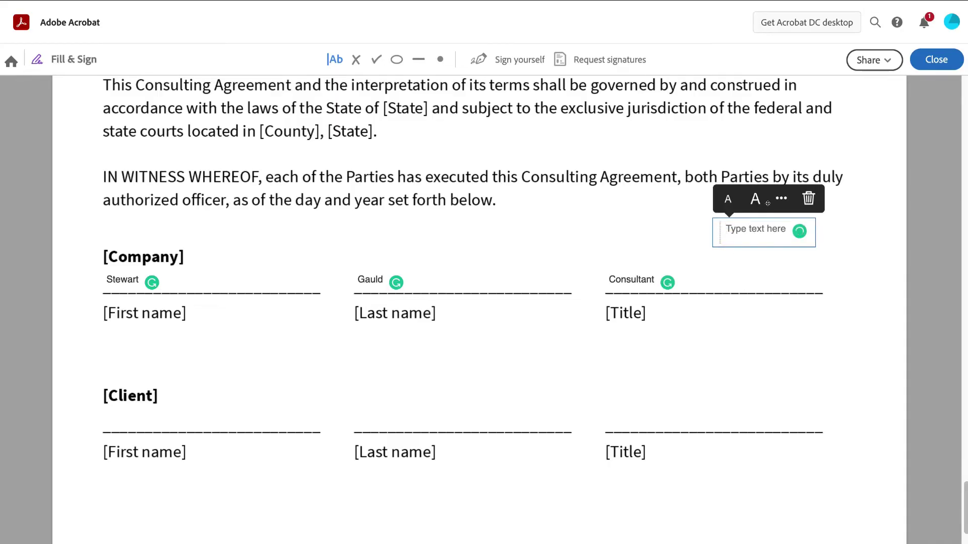
{"action": "left_click", "coordinate": [781, 198]}
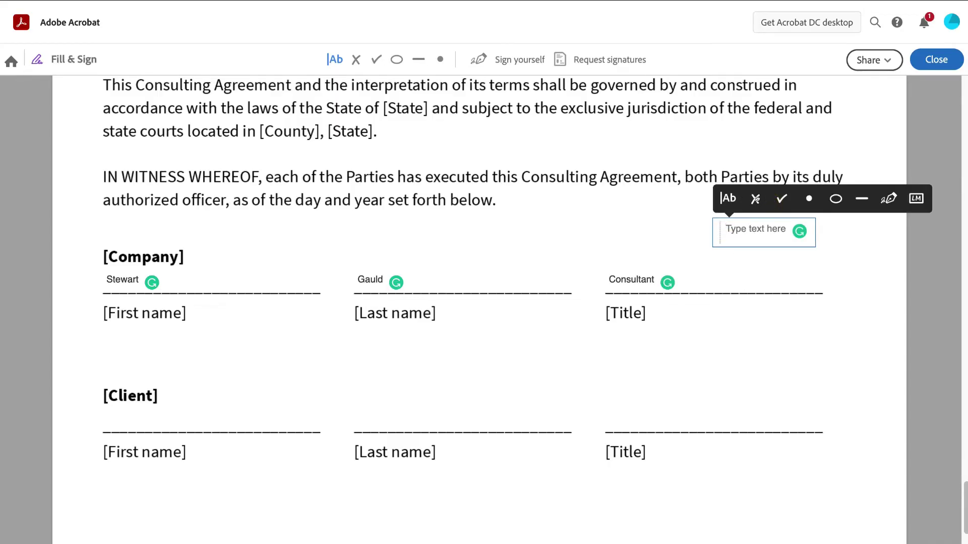
{"action": "left_click", "coordinate": [756, 199]}
{"action": "left_click", "coordinate": [776, 199]}
{"action": "left_click", "coordinate": [780, 198]}
{"action": "left_click", "coordinate": [782, 199]}
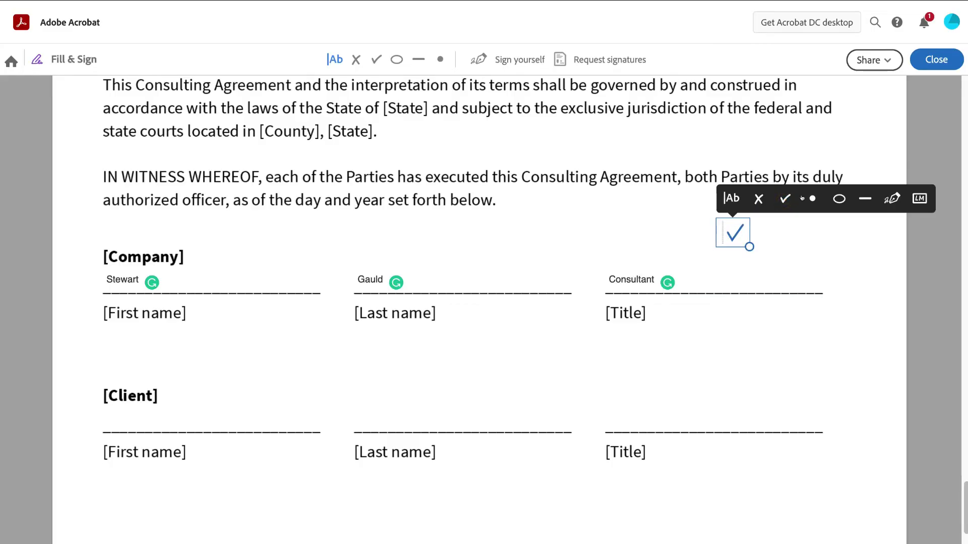
{"action": "left_click", "coordinate": [806, 199]}
{"action": "left_click", "coordinate": [785, 199]}
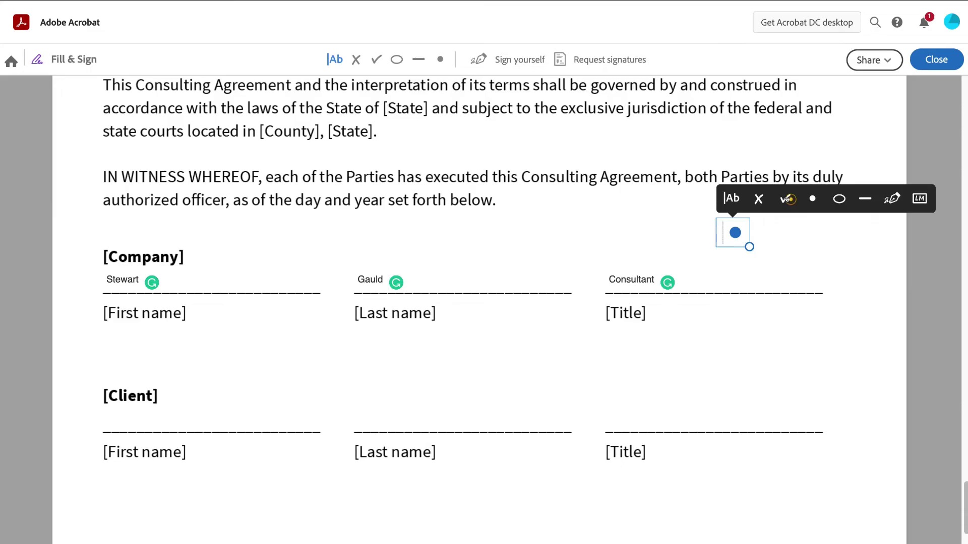
{"action": "left_click", "coordinate": [835, 198]}
{"action": "left_click_drag", "start_coordinate": [749, 247], "coordinate": [792, 255]}
Turn the mark into a signature field, dismiss the signature dialog, and close the saved agreement.
{"action": "left_click", "coordinate": [784, 199]}
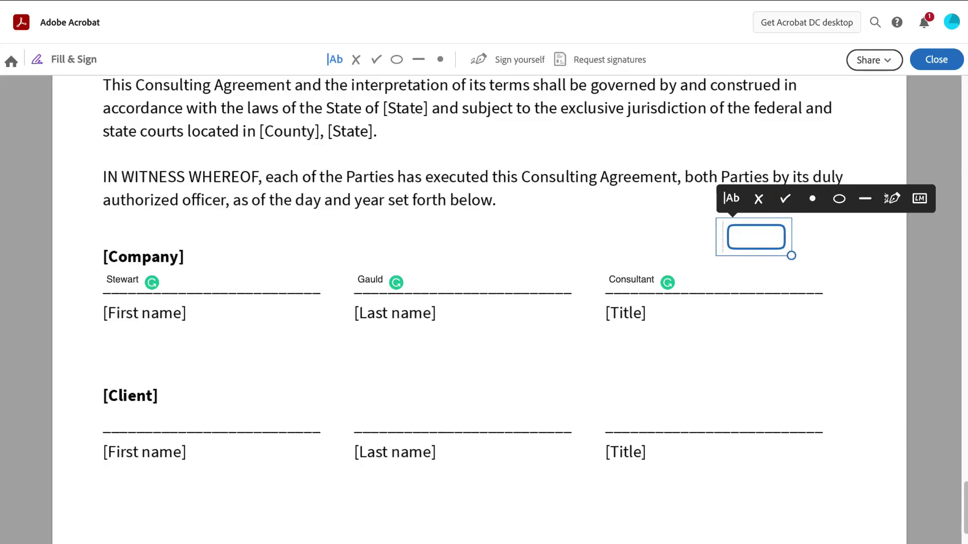
{"action": "left_click", "coordinate": [892, 198]}
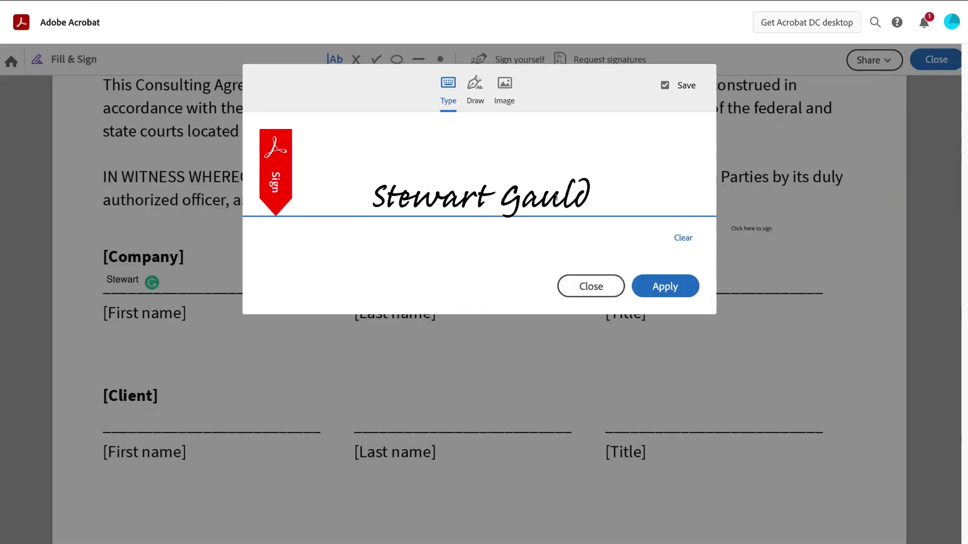
{"action": "left_click", "coordinate": [584, 285]}
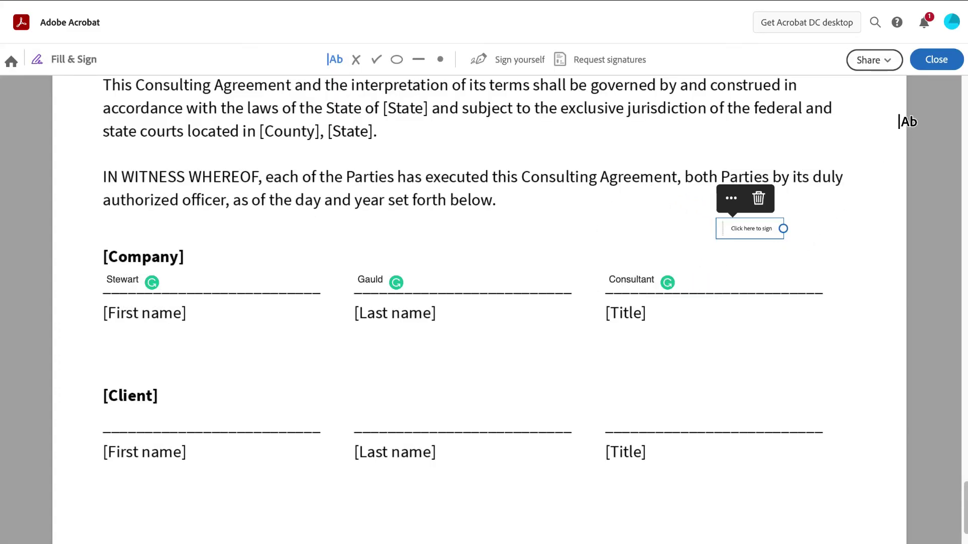
{"action": "left_click", "coordinate": [929, 66]}
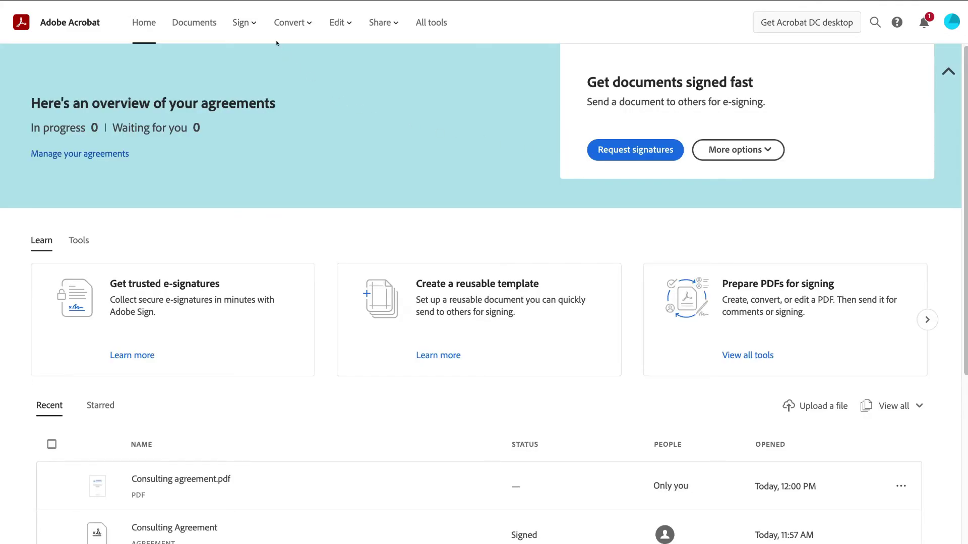
Go back to the Sign page listing Request Signatures, Fill & Sign, Add Signature and Create a Template.
{"action": "left_click", "coordinate": [241, 23]}
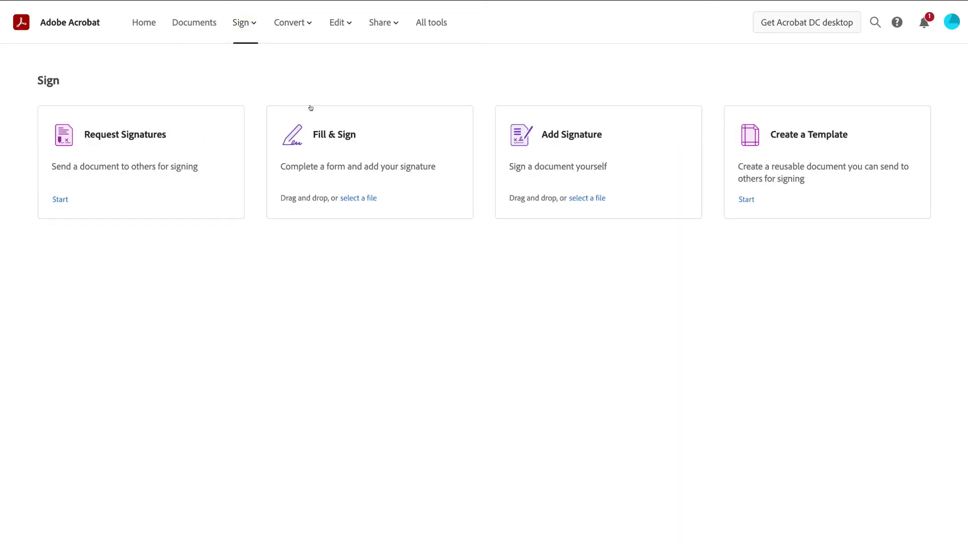